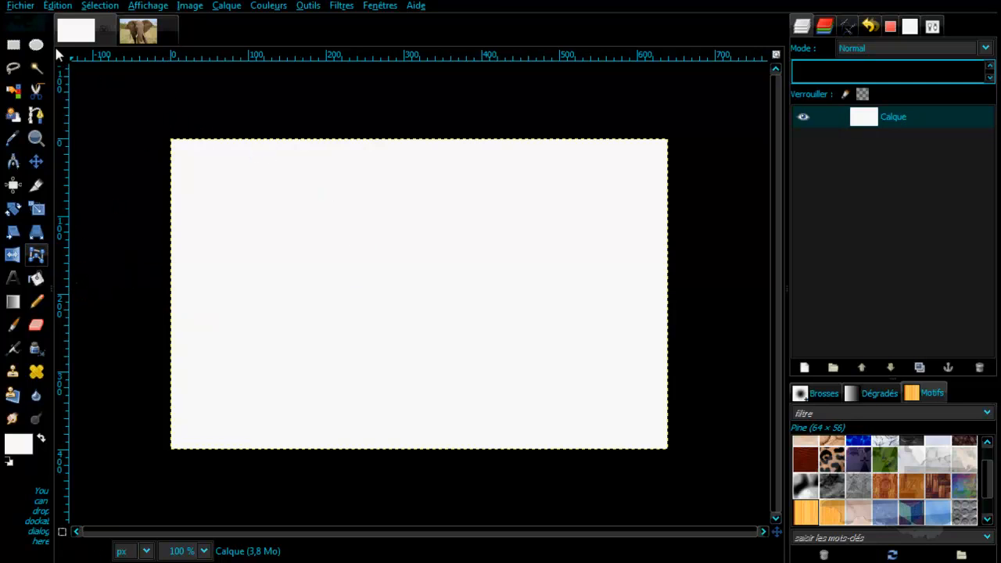
- Make a rectangular selection about 350 × 170 px in the middle of the white layer
{"action": "left_click", "coordinate": [13, 44]}
{"action": "left_click_drag", "start_coordinate": [280, 226], "coordinate": [553, 357]}
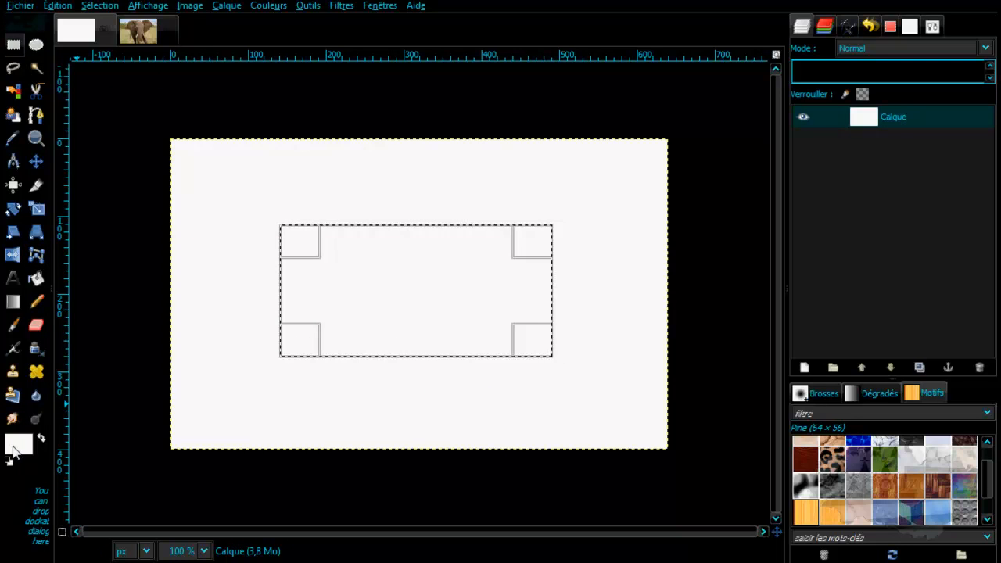
{"action": "left_click_drag", "start_coordinate": [14, 452], "coordinate": [398, 300]}
{"action": "left_click_drag", "start_coordinate": [38, 466], "coordinate": [352, 313]}
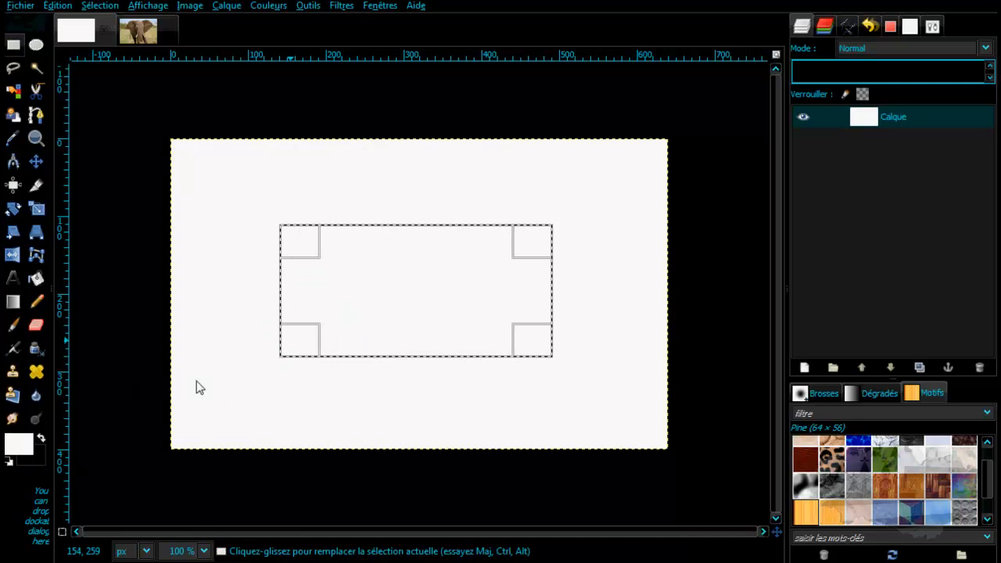
{"action": "left_click_drag", "start_coordinate": [41, 456], "coordinate": [342, 299]}
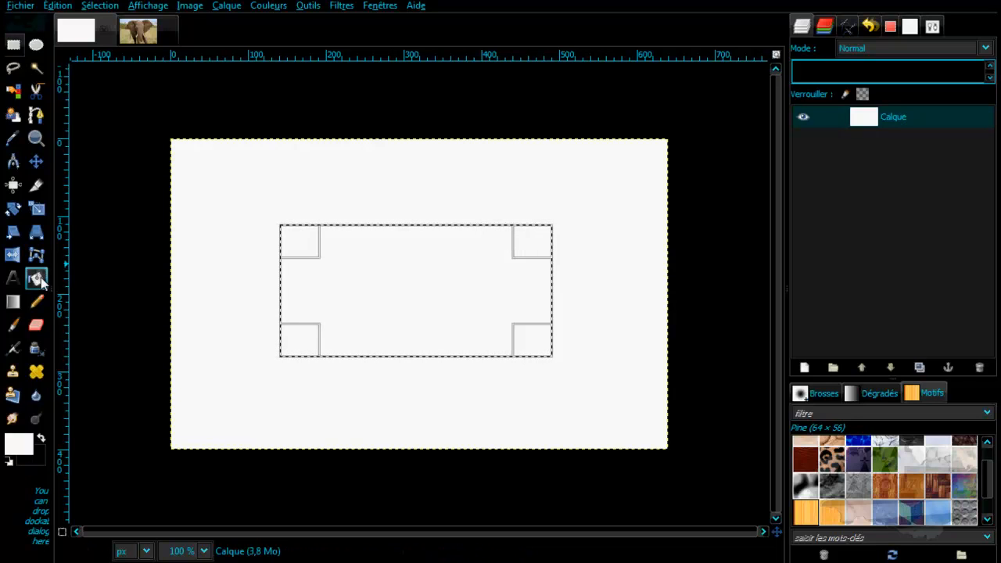
- Swap the foreground and background colours and fill the rectangular selection with black using Bucket Fill
{"action": "left_click", "coordinate": [40, 438]}
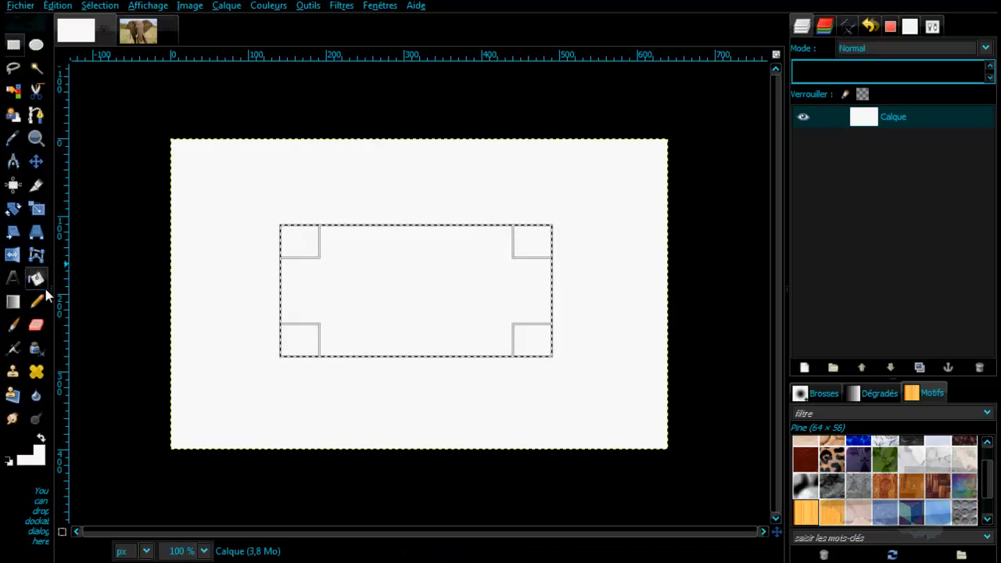
{"action": "left_click", "coordinate": [37, 282]}
{"action": "left_click", "coordinate": [356, 278]}
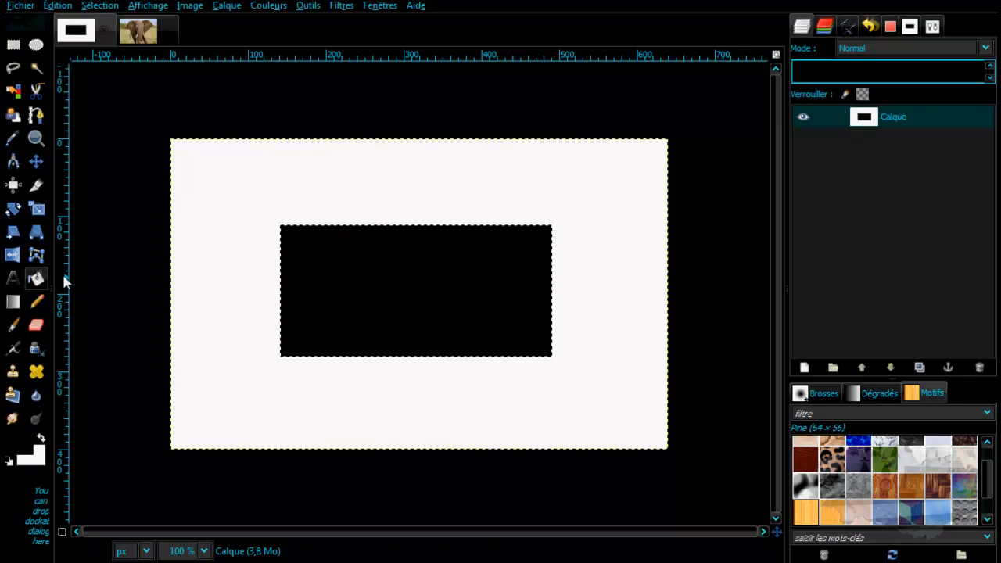
- Activate the Cage Transform tool and clear the rectangular selection
{"action": "left_click", "coordinate": [36, 255]}
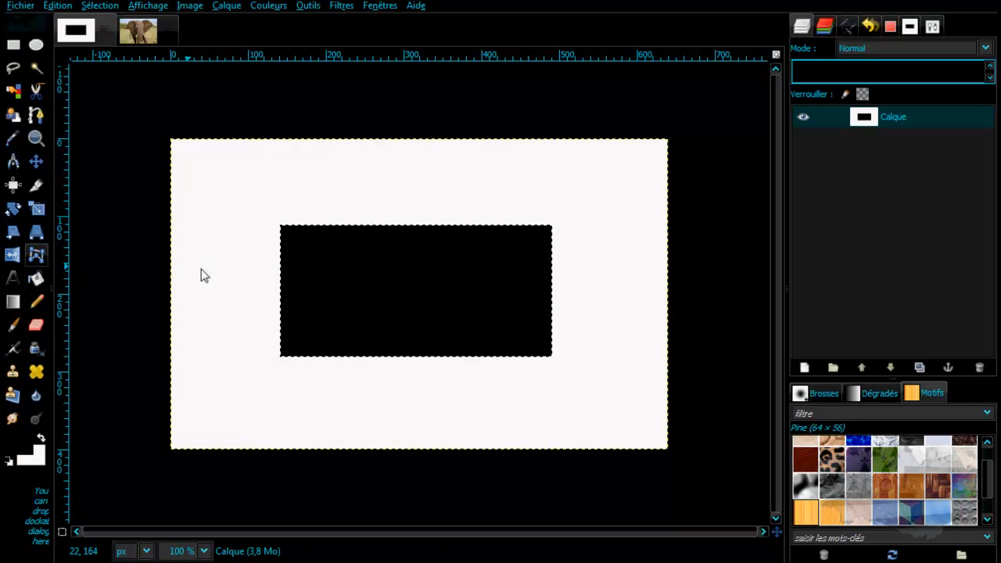
{"action": "left_click", "coordinate": [105, 8]}
{"action": "left_click", "coordinate": [115, 43]}
- Draw a closed cage around the black rectangle, with points at the corners, three between them along each long side and one on each short side
{"action": "left_click", "coordinate": [278, 221]}
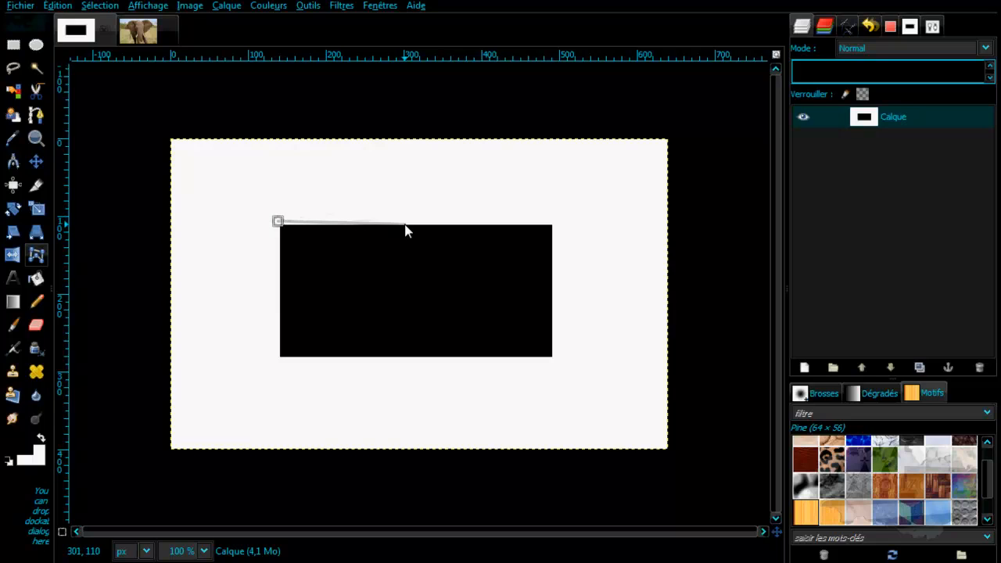
{"action": "left_click", "coordinate": [349, 222]}
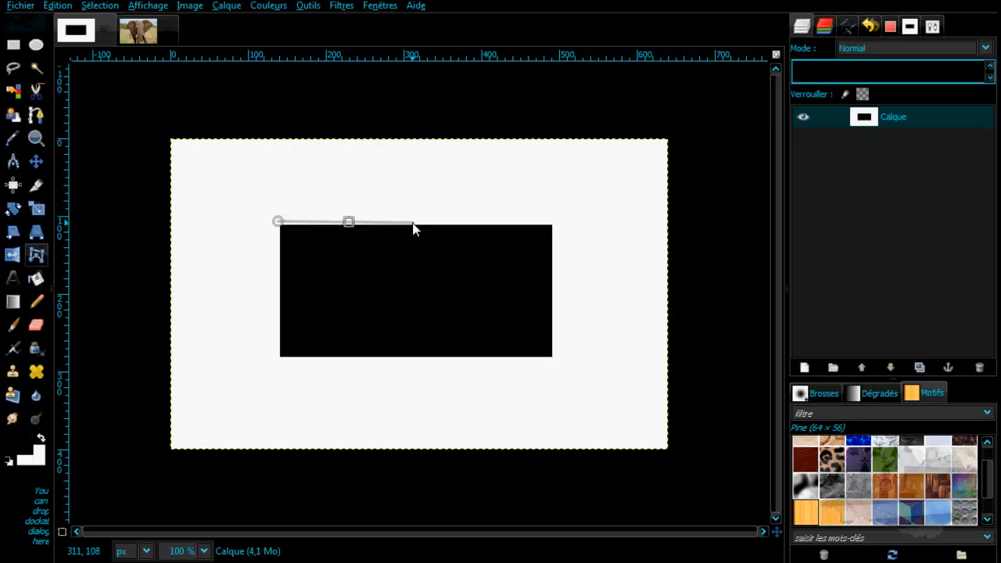
{"action": "left_click", "coordinate": [418, 223]}
{"action": "left_click", "coordinate": [494, 222]}
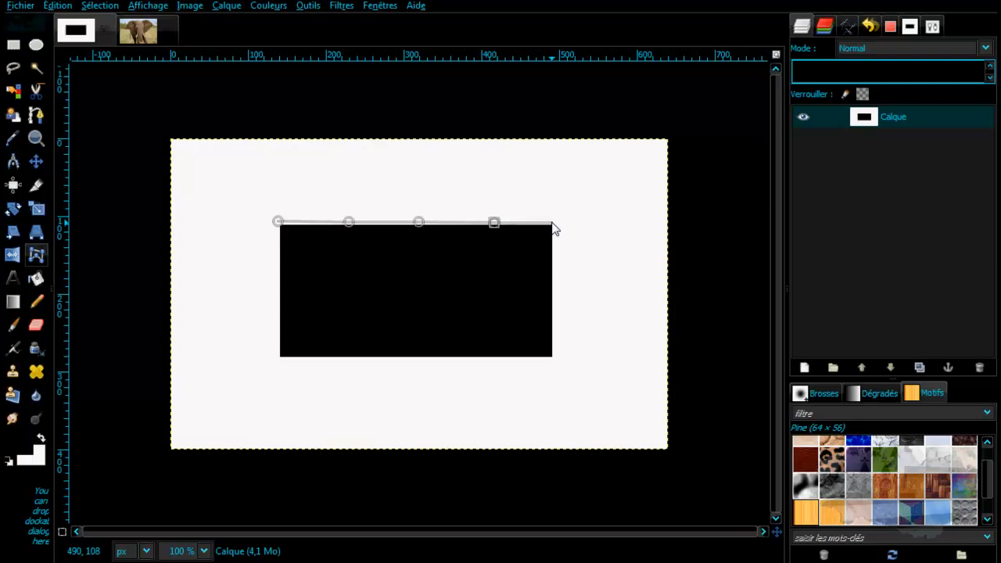
{"action": "left_click", "coordinate": [552, 223]}
{"action": "left_click", "coordinate": [553, 289]}
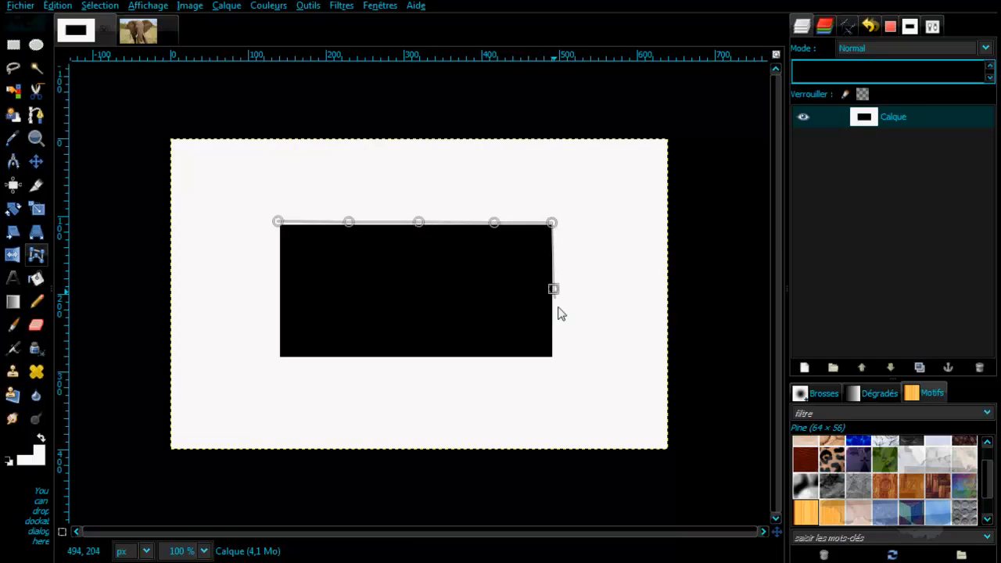
{"action": "left_click", "coordinate": [553, 357]}
{"action": "left_click", "coordinate": [497, 358]}
{"action": "left_click", "coordinate": [422, 359]}
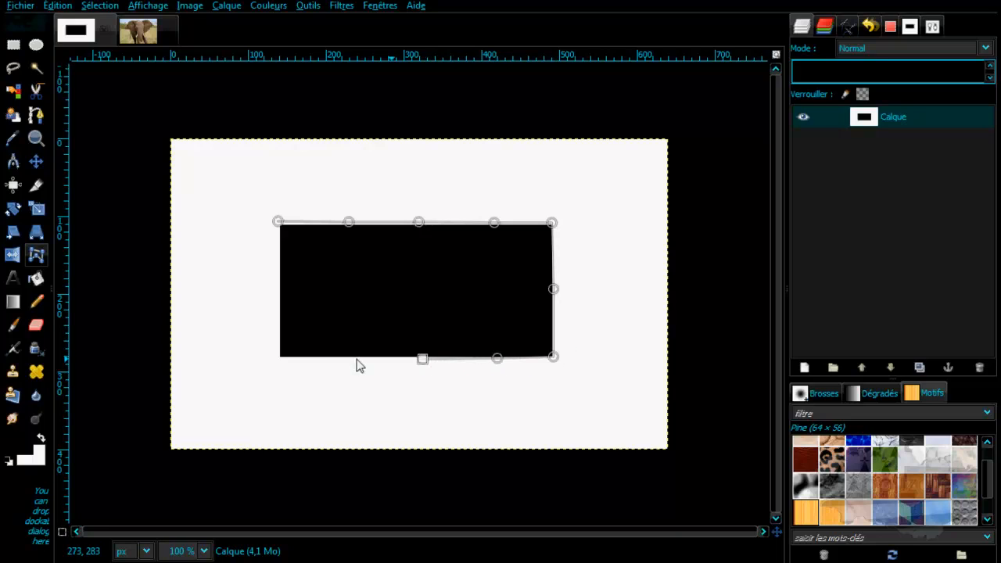
{"action": "left_click", "coordinate": [350, 359]}
{"action": "left_click", "coordinate": [280, 357]}
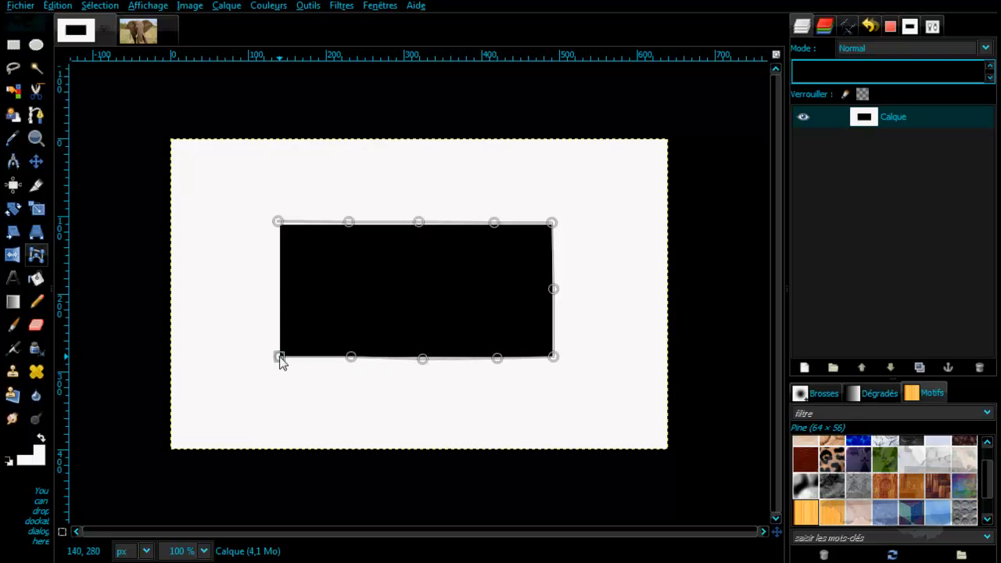
{"action": "left_click", "coordinate": [279, 288]}
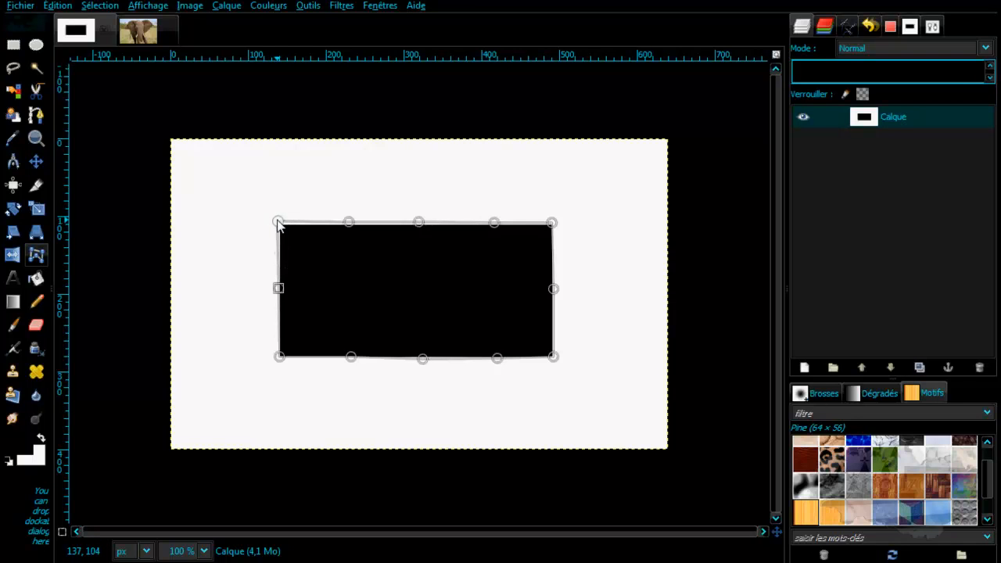
{"action": "left_click", "coordinate": [278, 223]}
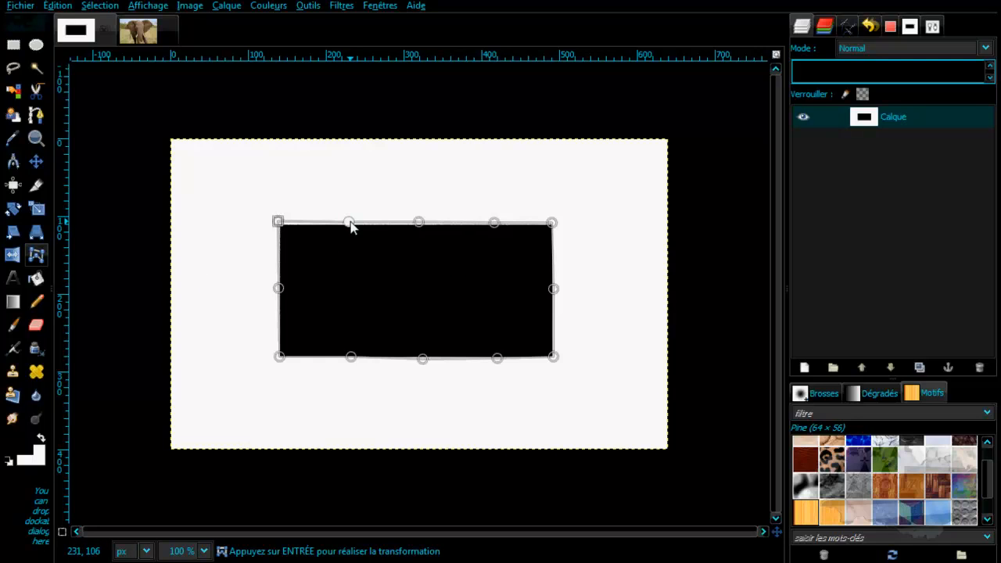
- Pull the cage's intermediate points outward: two above, two below and the midpoint of each short side, to bulge the black shape
{"action": "left_click_drag", "start_coordinate": [350, 223], "coordinate": [352, 148]}
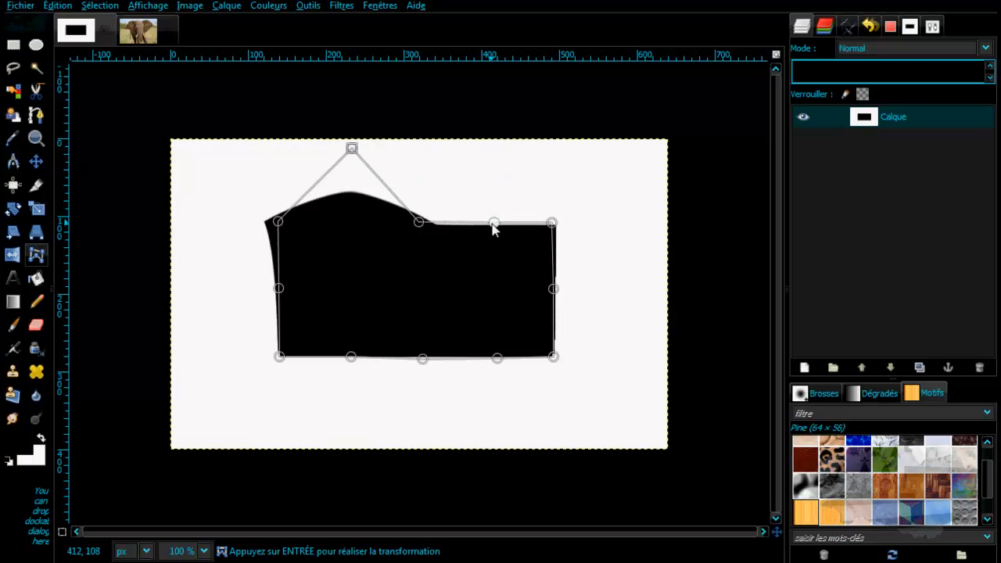
{"action": "left_click_drag", "start_coordinate": [494, 225], "coordinate": [494, 150]}
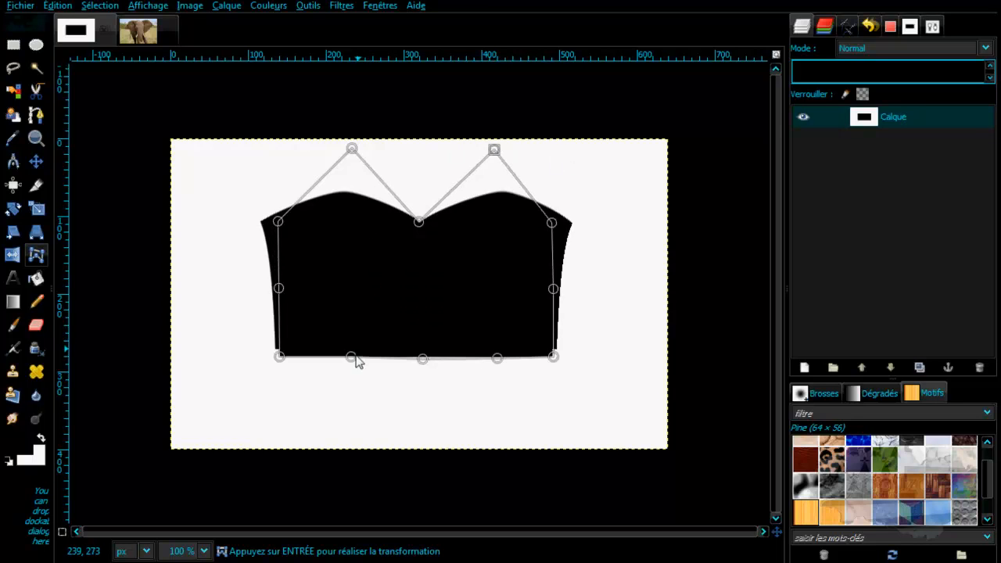
{"action": "left_click_drag", "start_coordinate": [351, 358], "coordinate": [345, 431]}
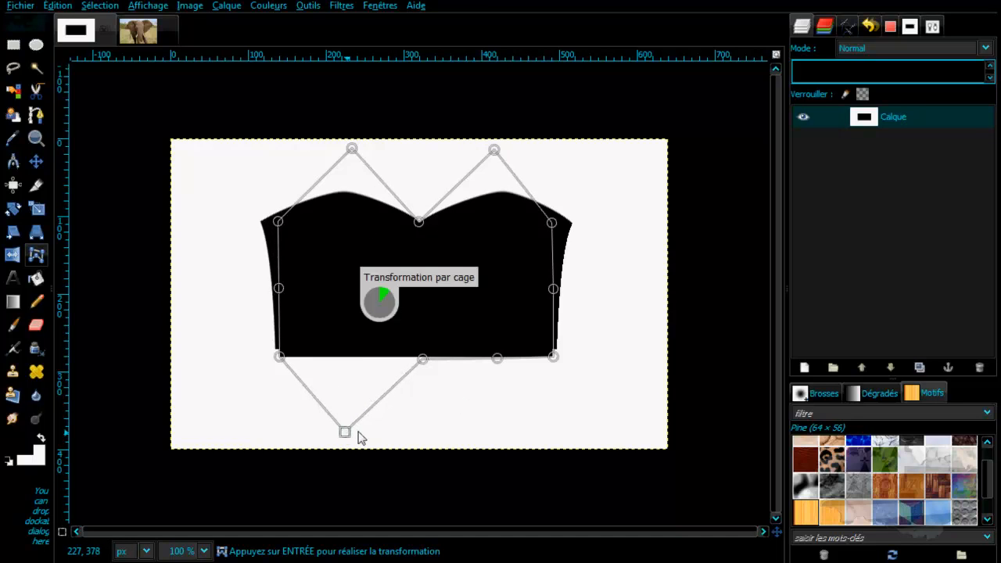
{"action": "left_click_drag", "start_coordinate": [497, 362], "coordinate": [500, 443]}
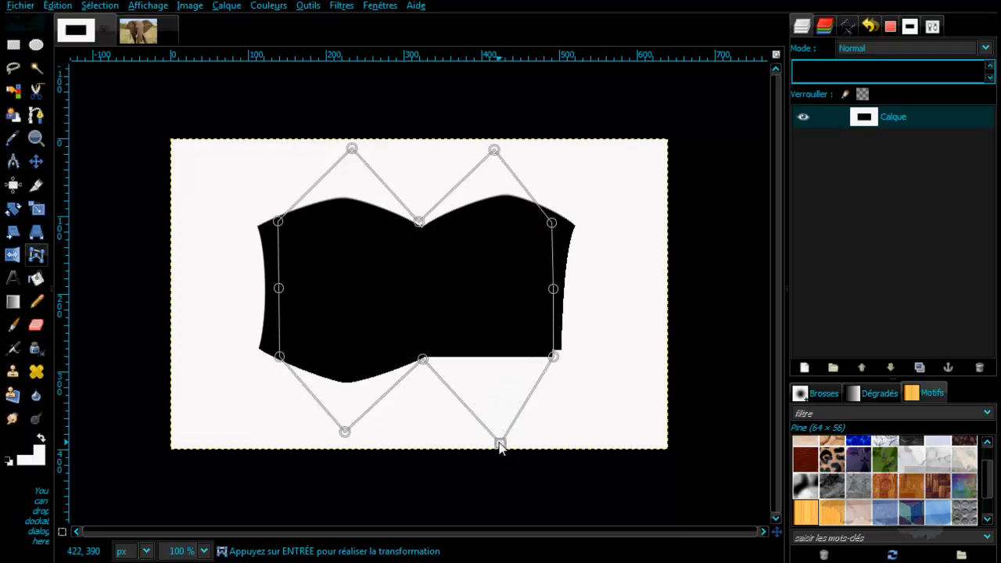
{"action": "left_click_drag", "start_coordinate": [554, 290], "coordinate": [624, 296]}
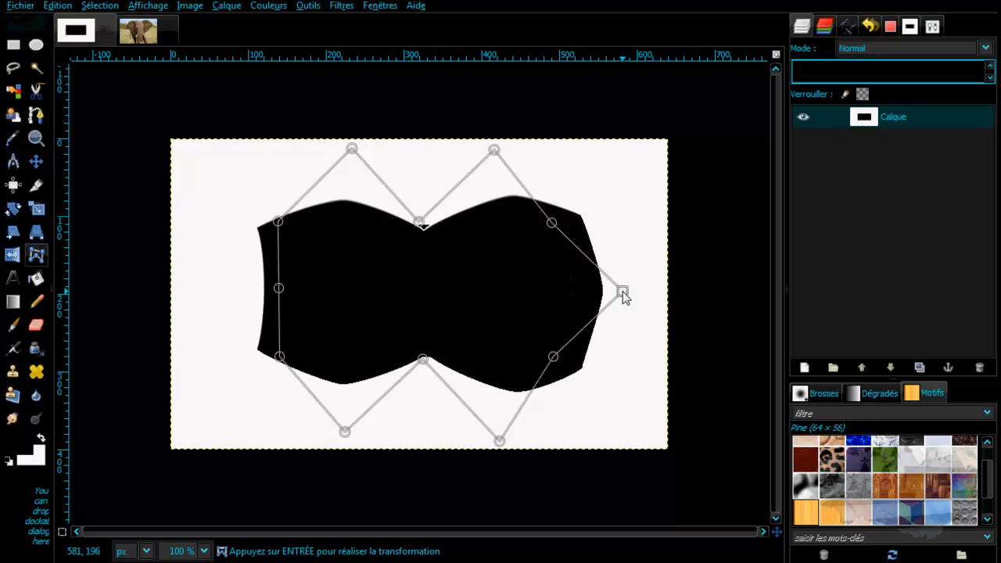
{"action": "left_click_drag", "start_coordinate": [279, 289], "coordinate": [211, 288]}
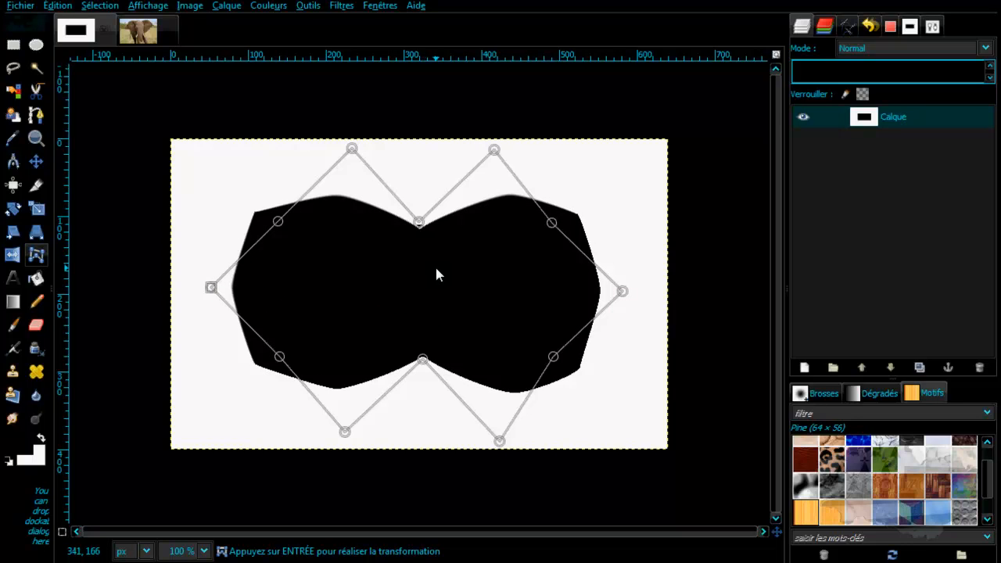
- Try pulling the midpoints of the cage's two short sides inward, and undo the applied cage transformation
{"action": "left_click_drag", "start_coordinate": [211, 288], "coordinate": [380, 296]}
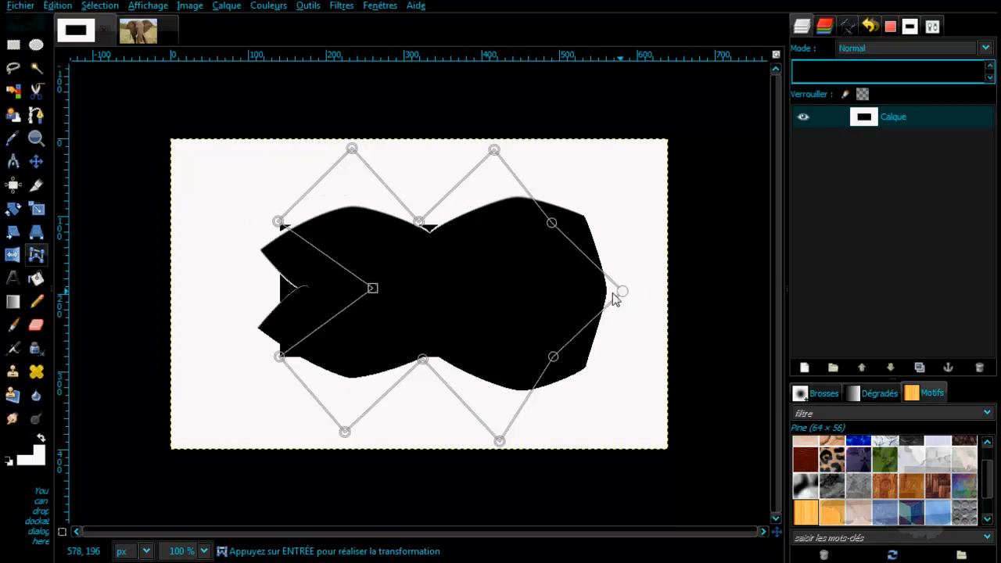
{"action": "left_click_drag", "start_coordinate": [614, 294], "coordinate": [518, 293]}
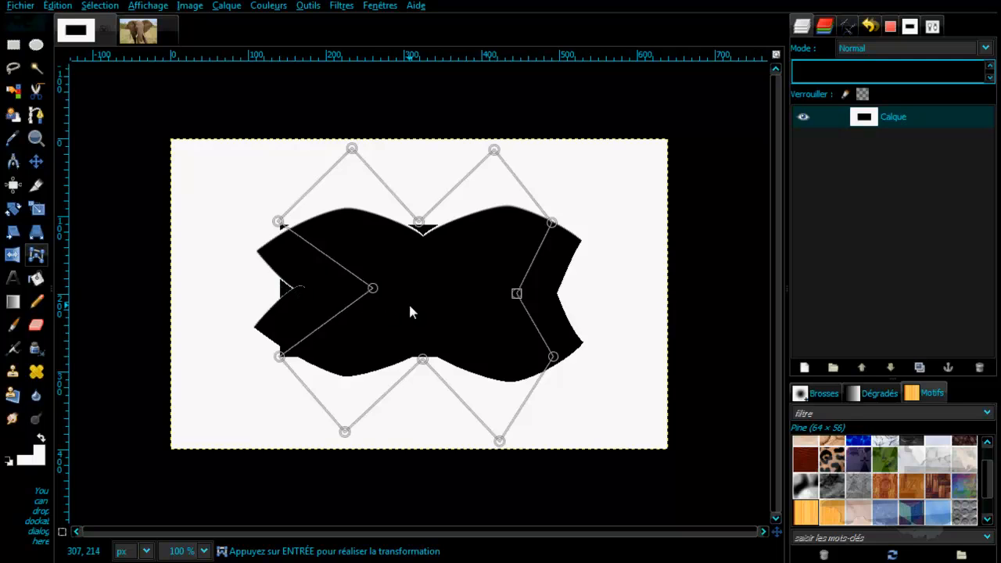
{"action": "key", "text": "Return"}
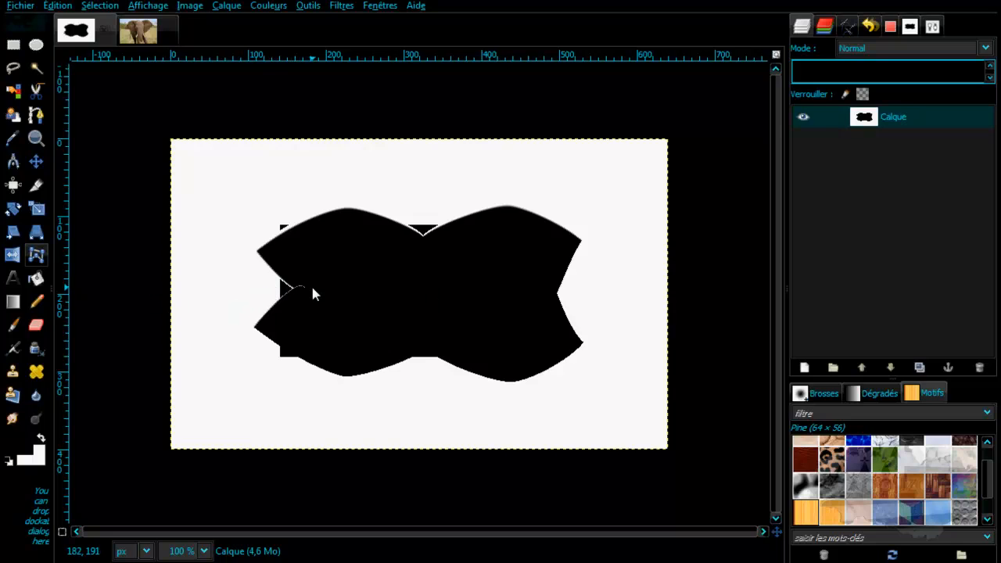
{"action": "key", "text": "ctrl+z"}
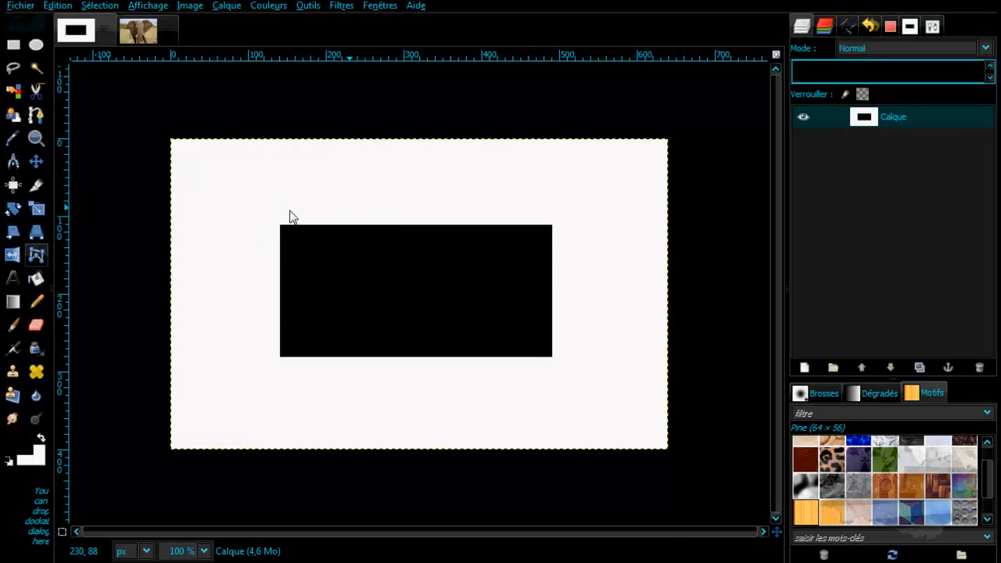
- Switch to the elephant photo and place cage points along the upper and outer edge of the ear on the image's right side
{"action": "left_click", "coordinate": [138, 32]}
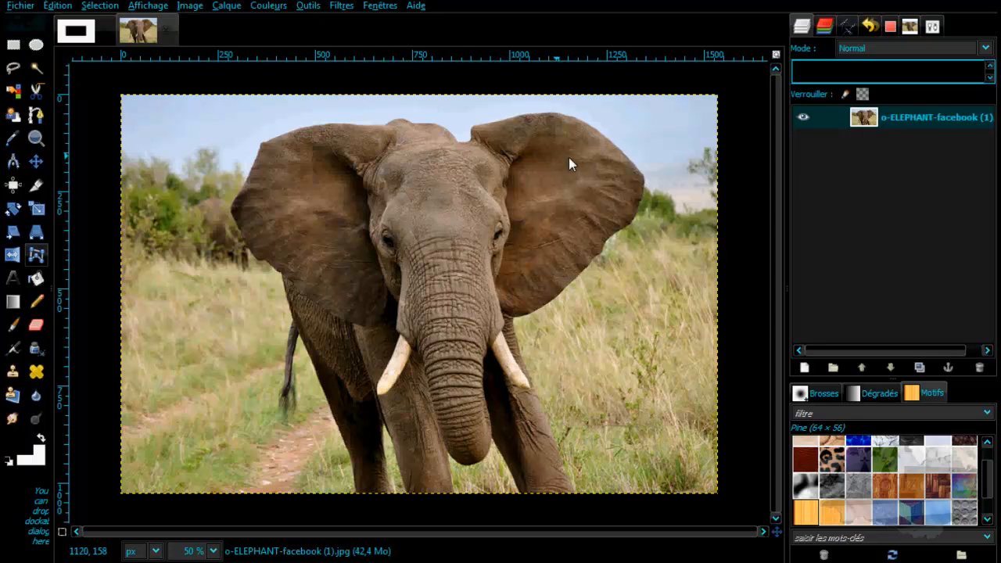
{"action": "left_click", "coordinate": [776, 54]}
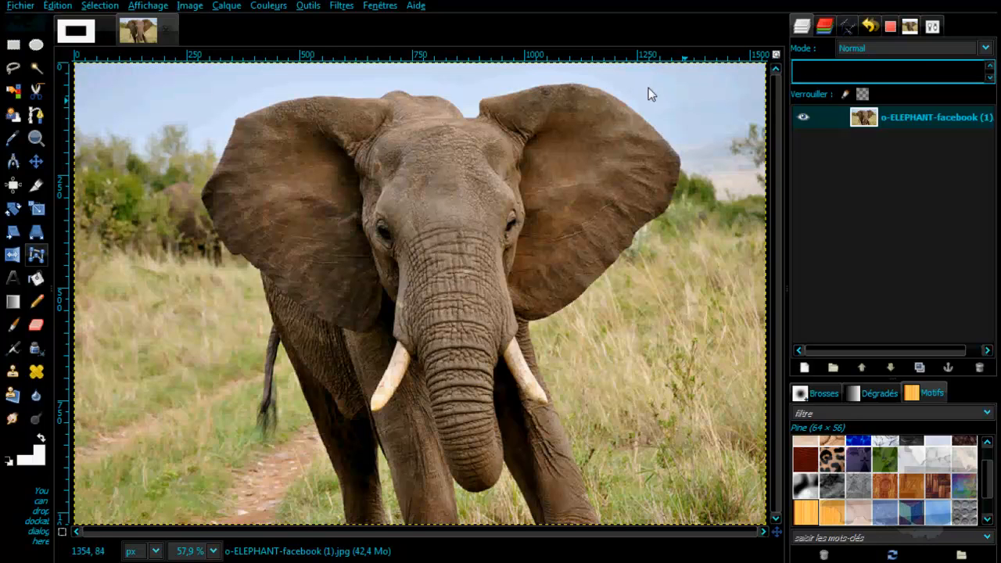
{"action": "left_click", "coordinate": [481, 102]}
{"action": "left_click", "coordinate": [515, 94]}
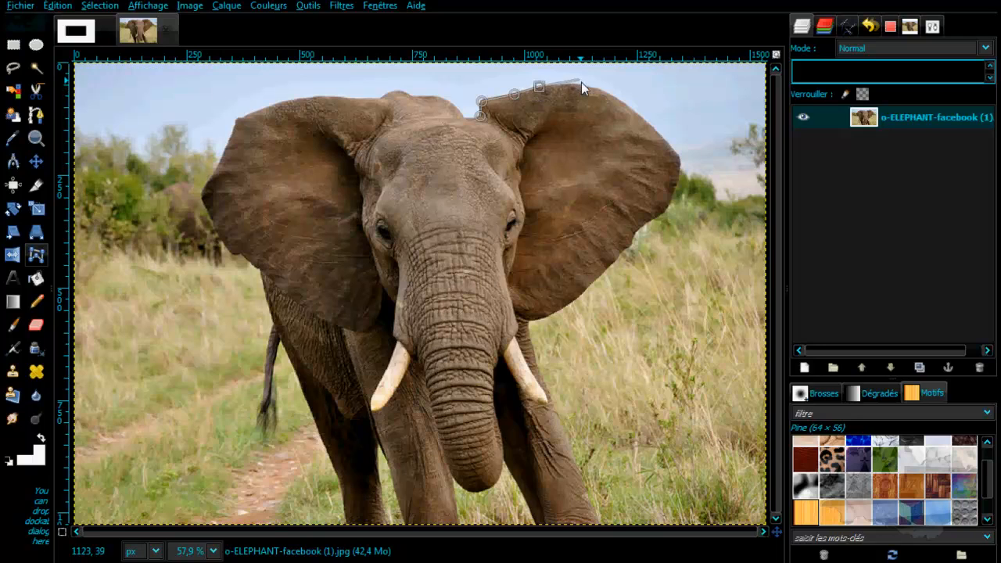
{"action": "left_click", "coordinate": [582, 85]}
{"action": "left_click", "coordinate": [612, 95]}
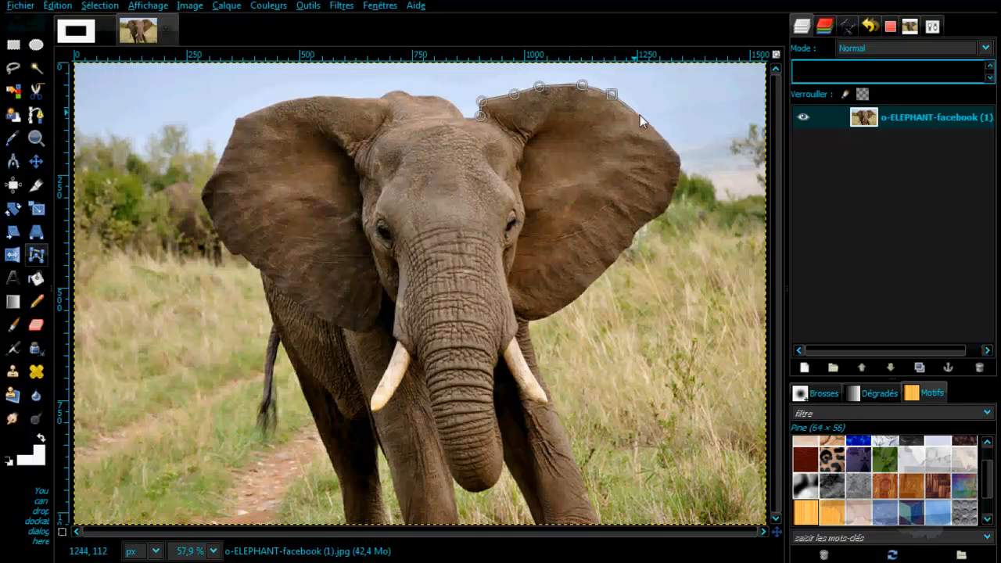
{"action": "left_click", "coordinate": [640, 116]}
{"action": "left_click", "coordinate": [663, 137]}
{"action": "left_click", "coordinate": [680, 171]}
{"action": "left_click", "coordinate": [673, 192]}
{"action": "left_click", "coordinate": [666, 209]}
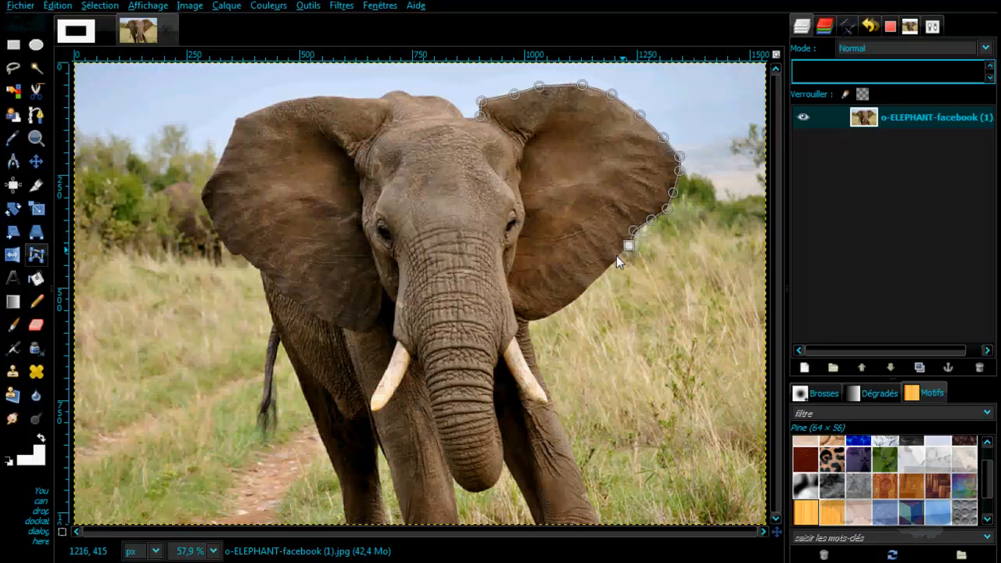
- Continue the cage around the ear's lower edge and up along the elephant's head, closing it at the first point
{"action": "left_click", "coordinate": [577, 296]}
{"action": "left_click", "coordinate": [544, 317]}
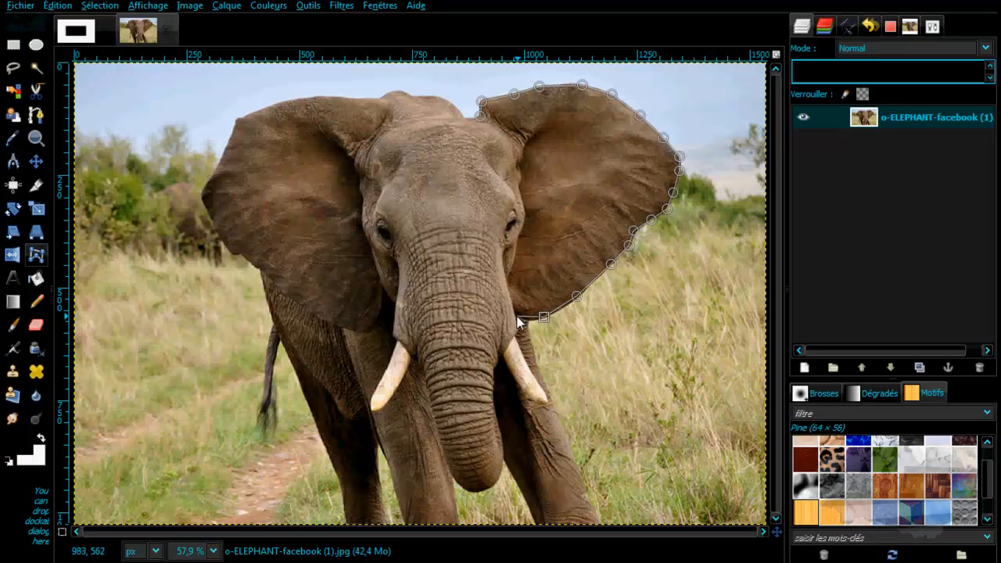
{"action": "left_click", "coordinate": [516, 315]}
{"action": "left_click", "coordinate": [507, 282]}
{"action": "left_click", "coordinate": [514, 257]}
{"action": "left_click", "coordinate": [520, 232]}
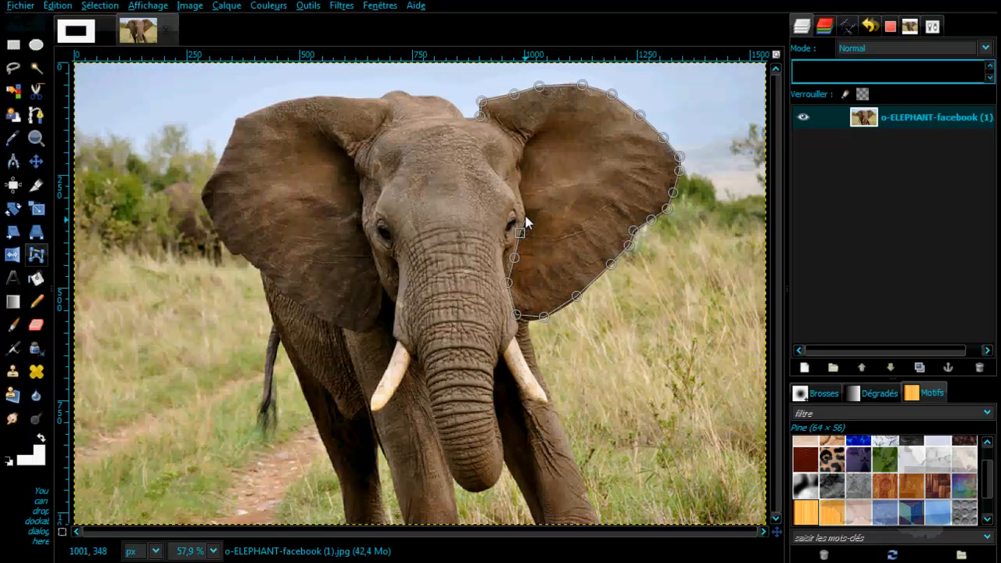
{"action": "left_click", "coordinate": [525, 213]}
{"action": "left_click", "coordinate": [519, 180]}
{"action": "left_click", "coordinate": [517, 145]}
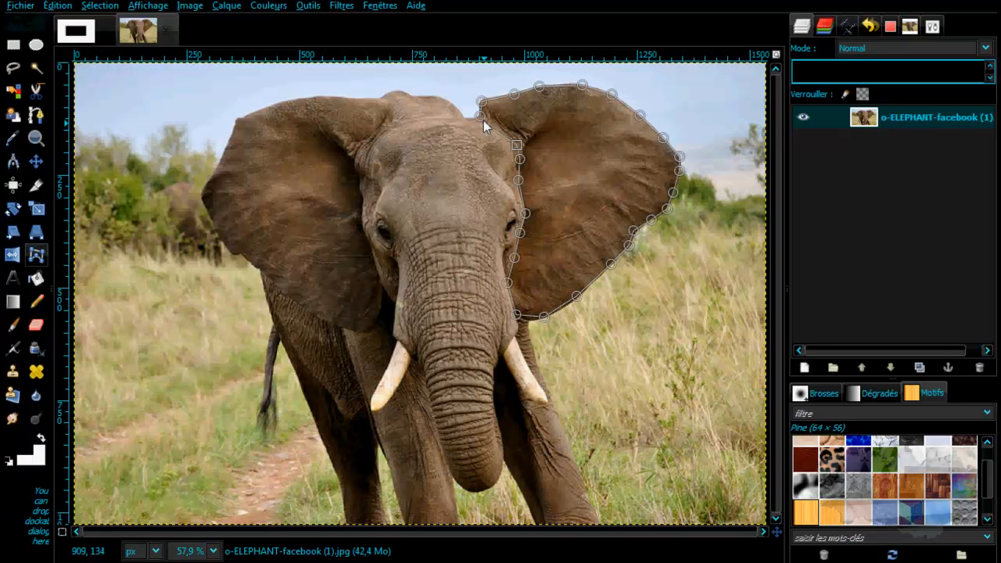
{"action": "left_click", "coordinate": [481, 117]}
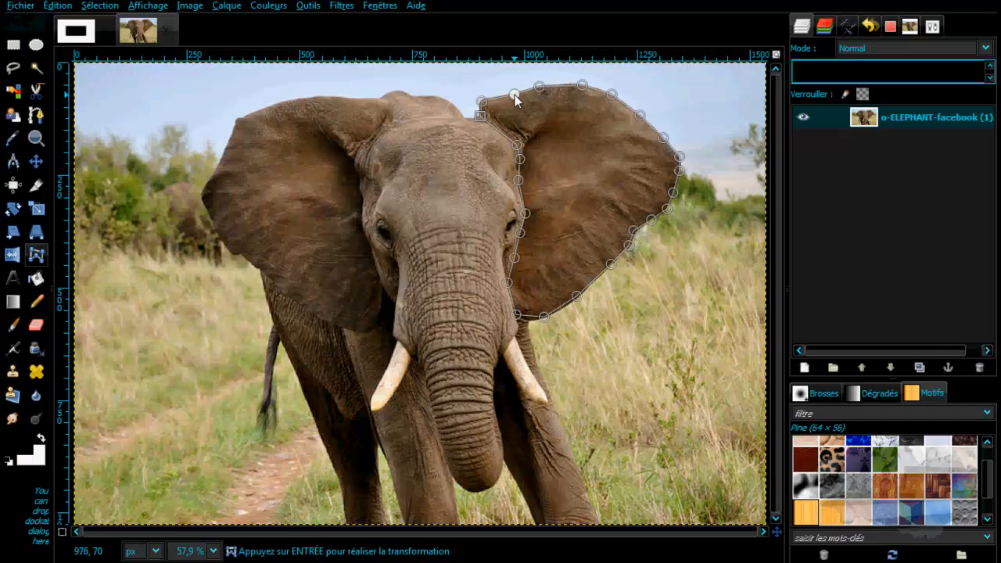
- Try pulling four cage points along the ear's upper edge upward and outward to enlarge the top of the ear
{"action": "left_click_drag", "start_coordinate": [515, 95], "coordinate": [505, 74]}
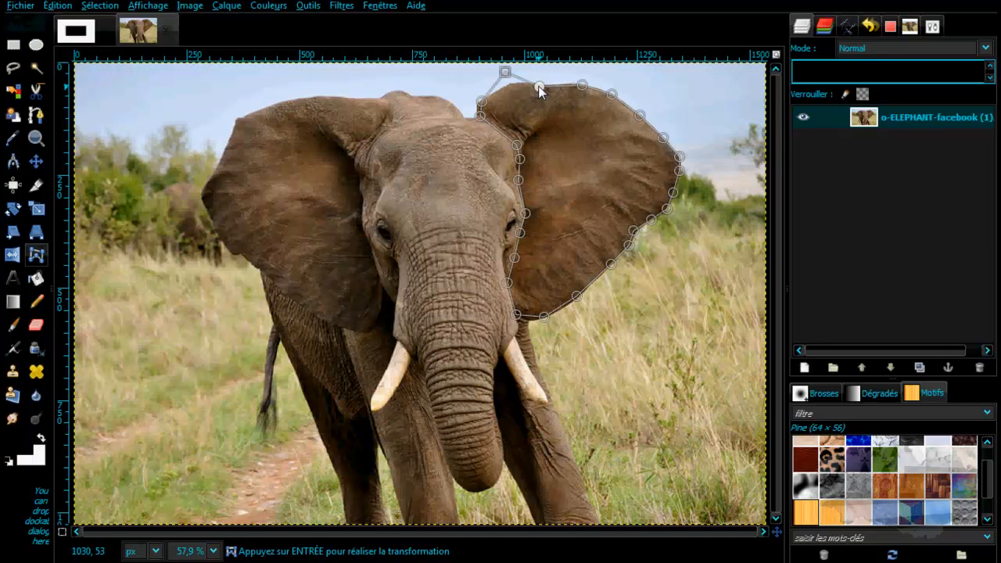
{"action": "left_click", "coordinate": [540, 88]}
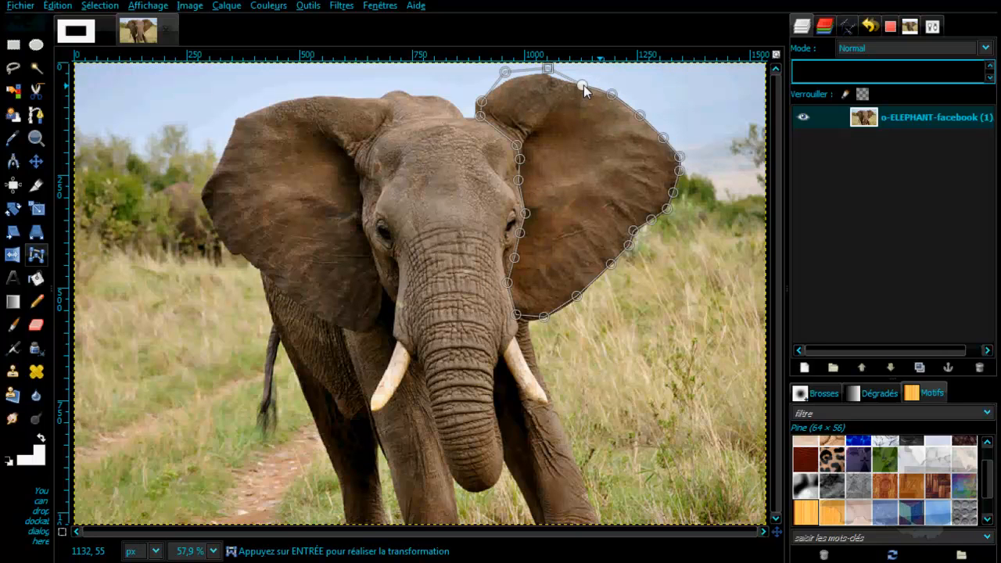
{"action": "left_click_drag", "start_coordinate": [583, 85], "coordinate": [598, 69]}
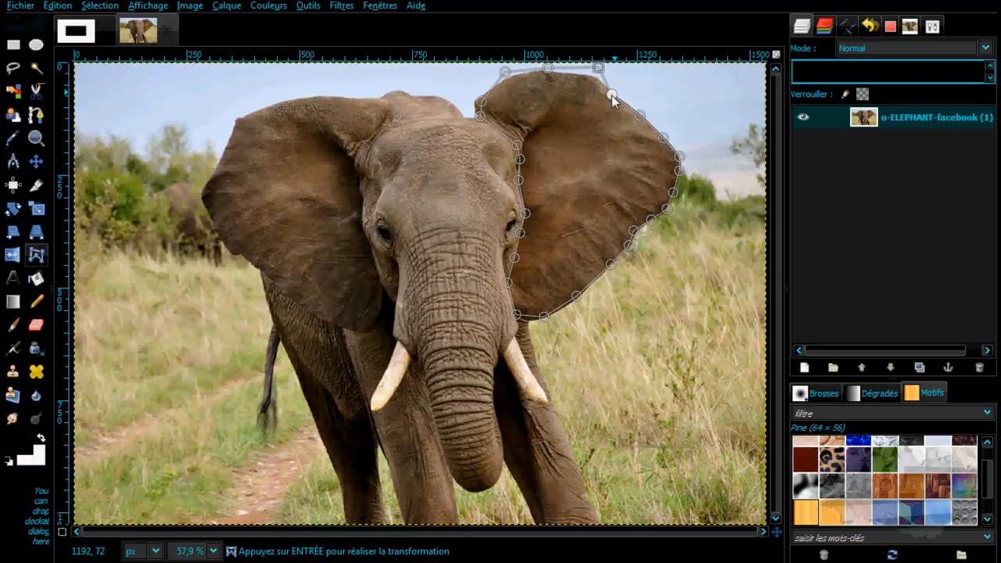
{"action": "left_click_drag", "start_coordinate": [612, 95], "coordinate": [635, 82]}
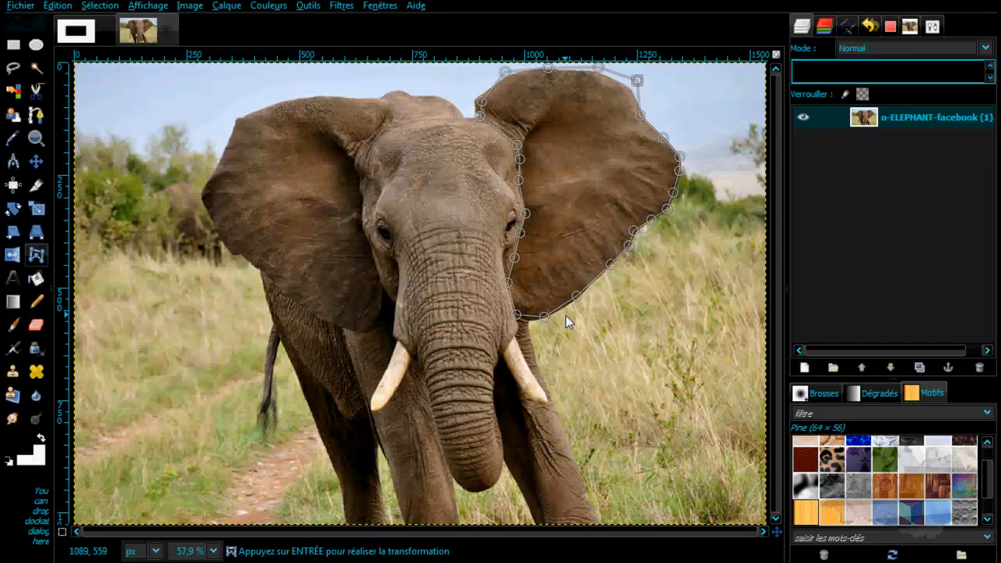
- Try pulling the cage points along the ear's lower and lower outer edge outward to widen the bottom of the ear
{"action": "left_click_drag", "start_coordinate": [544, 318], "coordinate": [550, 342]}
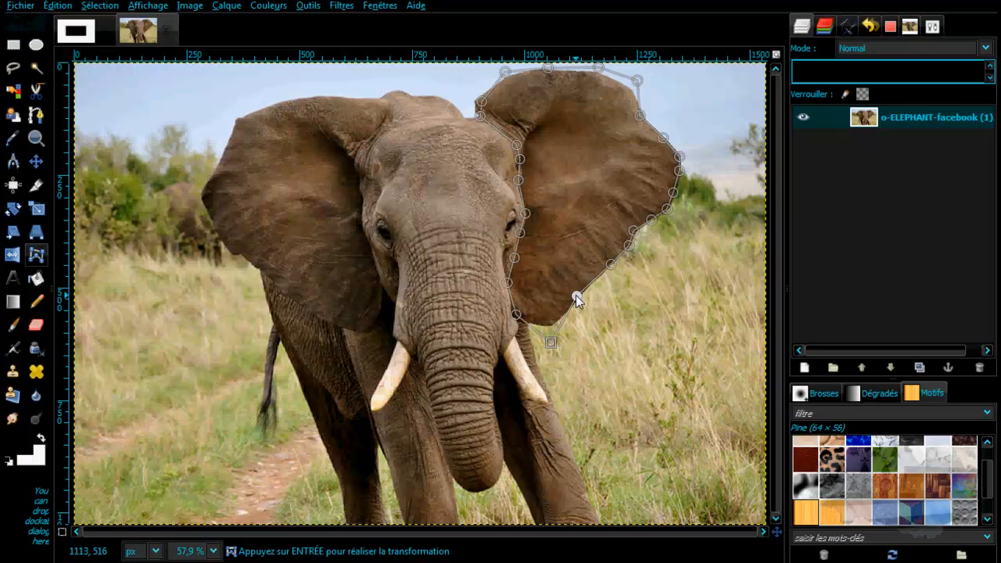
{"action": "left_click_drag", "start_coordinate": [577, 297], "coordinate": [603, 320]}
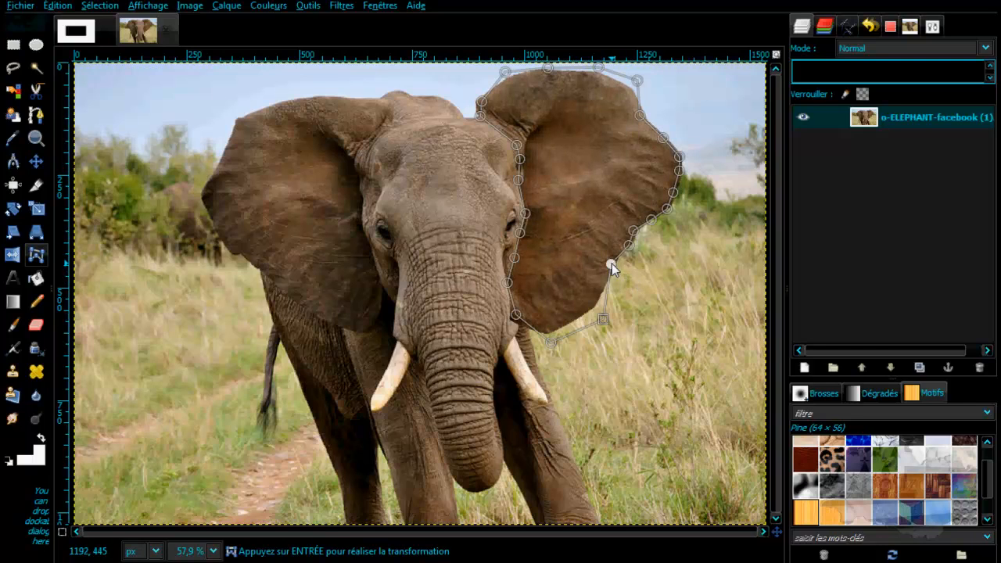
{"action": "left_click_drag", "start_coordinate": [612, 264], "coordinate": [654, 280]}
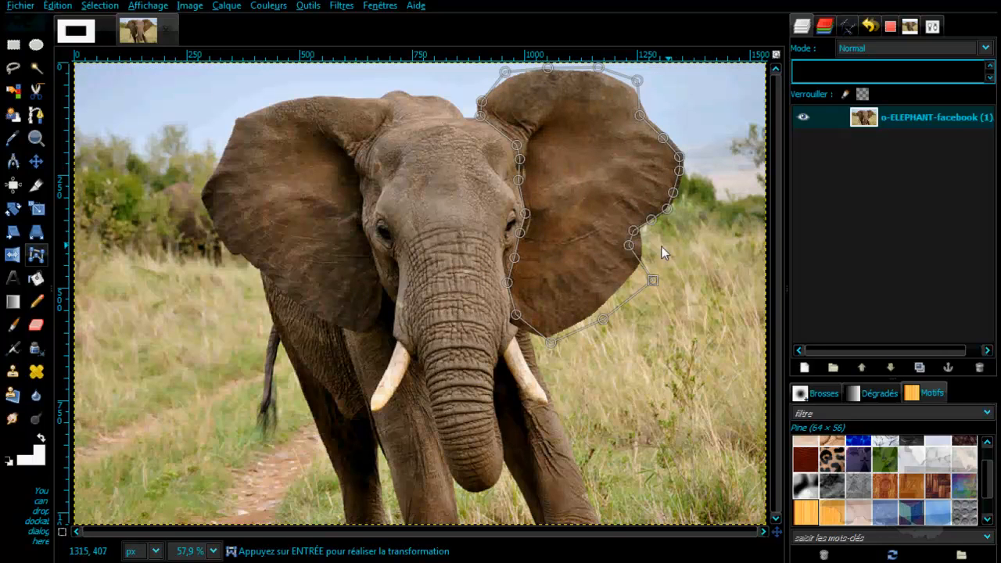
{"action": "left_click", "coordinate": [640, 248]}
{"action": "mouse_move", "coordinate": [649, 248]}
{"action": "left_mouse_down"}
{"action": "mouse_move", "coordinate": [662, 250]}
{"action": "mouse_move", "coordinate": [657, 235]}
{"action": "left_mouse_up"}
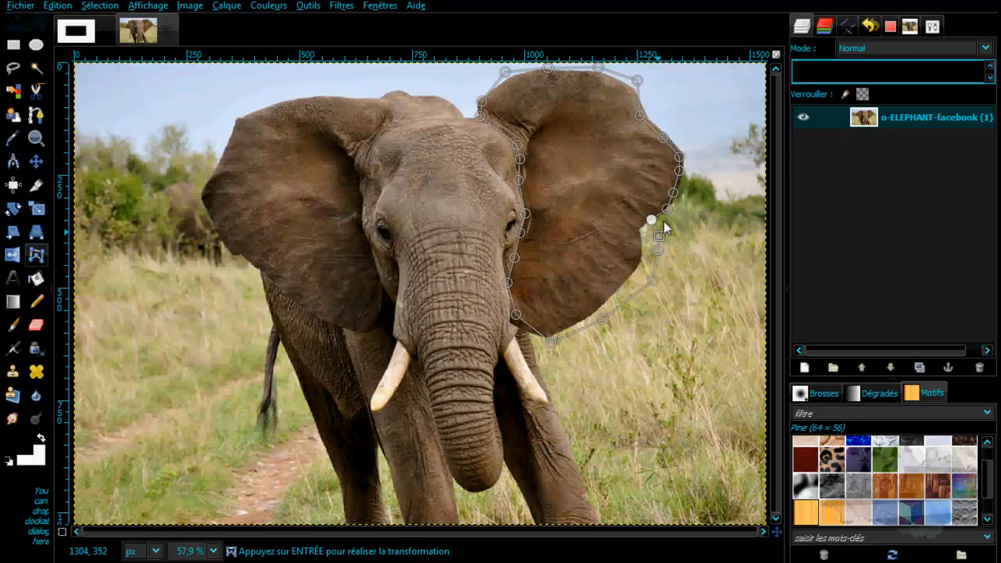
{"action": "left_click_drag", "start_coordinate": [663, 224], "coordinate": [667, 222]}
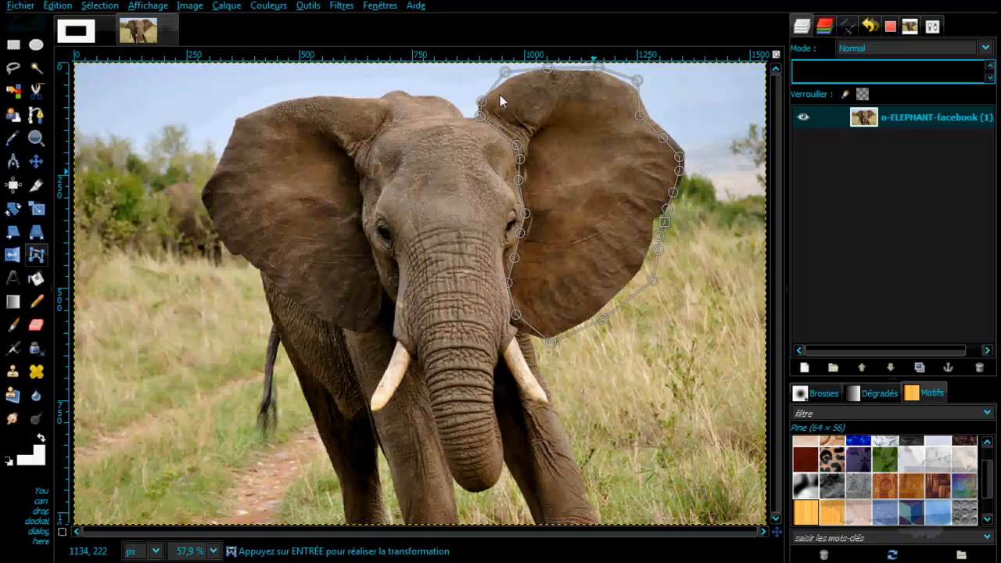
- Export the elephant image to the Pictures folder as o-ELEPHANT-facebook (2).jpg
{"action": "left_click", "coordinate": [31, 5]}
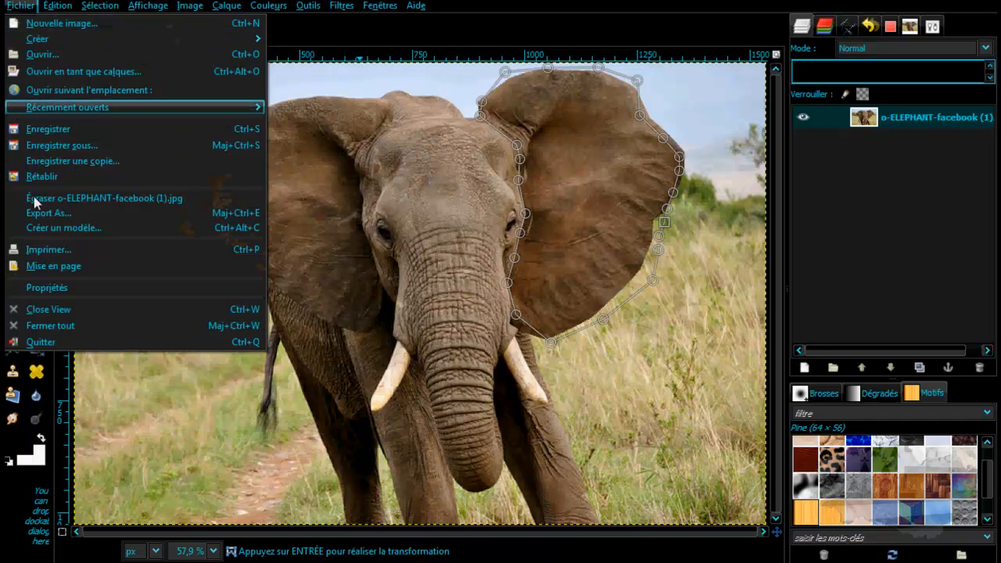
{"action": "left_click", "coordinate": [49, 211]}
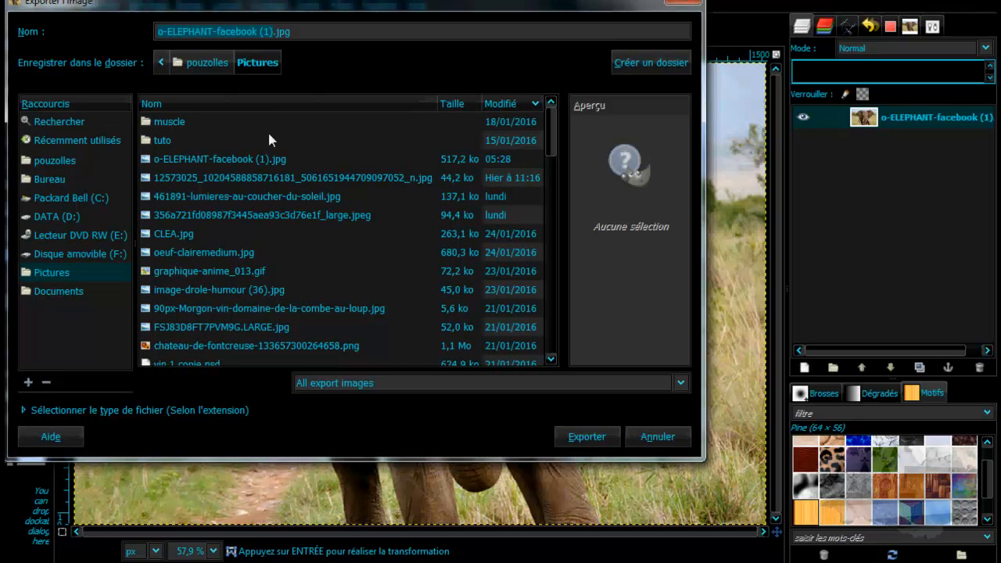
{"action": "left_click", "coordinate": [267, 33]}
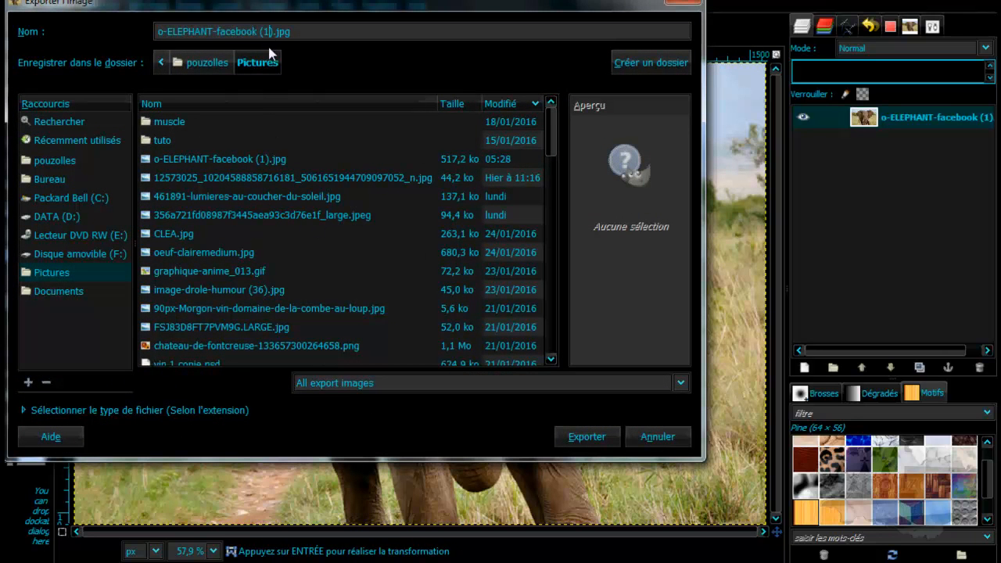
{"action": "key", "text": "BackSpace"}
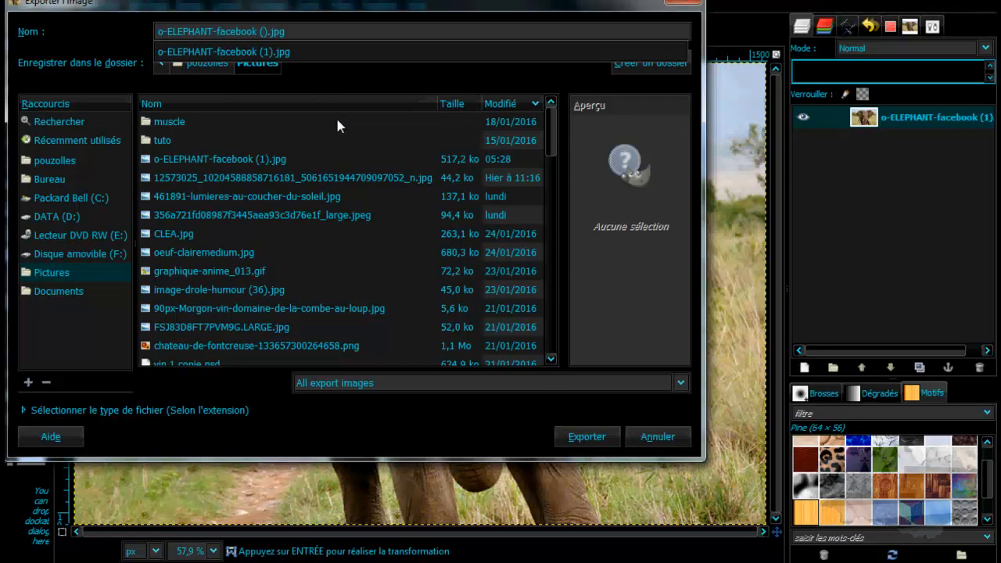
{"action": "type", "text": "2"}
{"action": "left_click", "coordinate": [593, 440]}
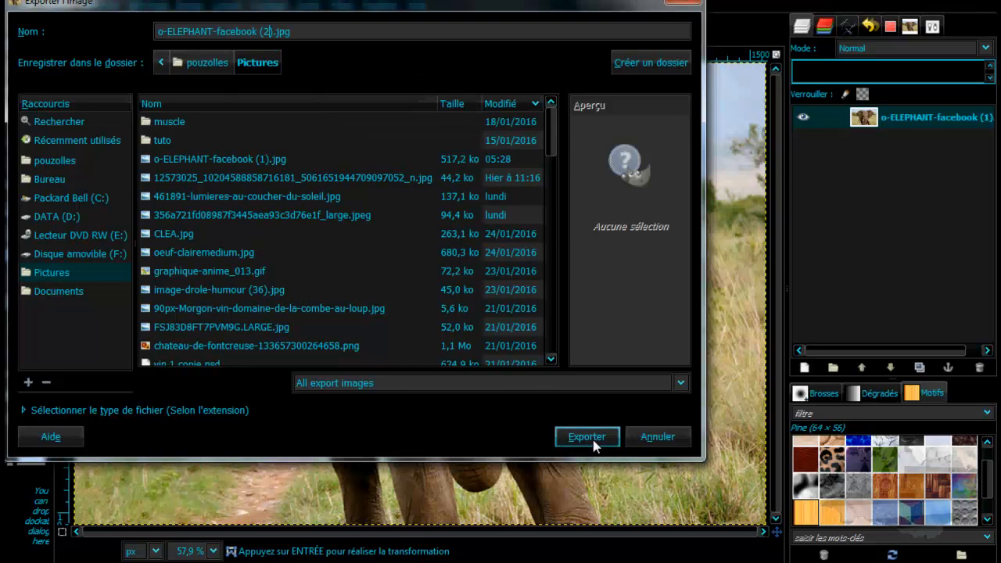
{"action": "left_click", "coordinate": [589, 438]}
{"action": "left_click", "coordinate": [501, 463]}
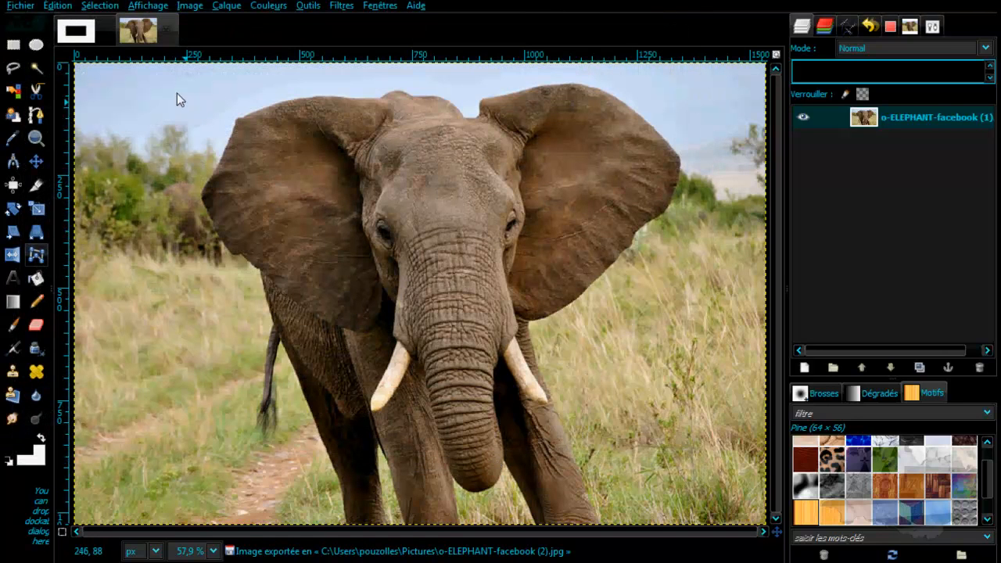
- Open o-ELEPHANT-facebook (1).jpg from the Pictures folder as another image
{"action": "left_click", "coordinate": [47, 6]}
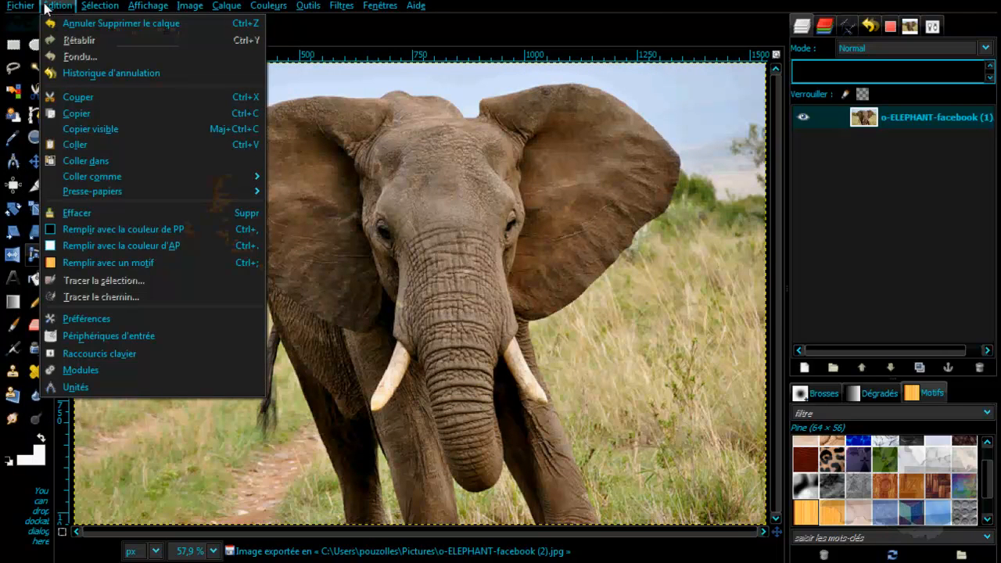
{"action": "left_click", "coordinate": [41, 52]}
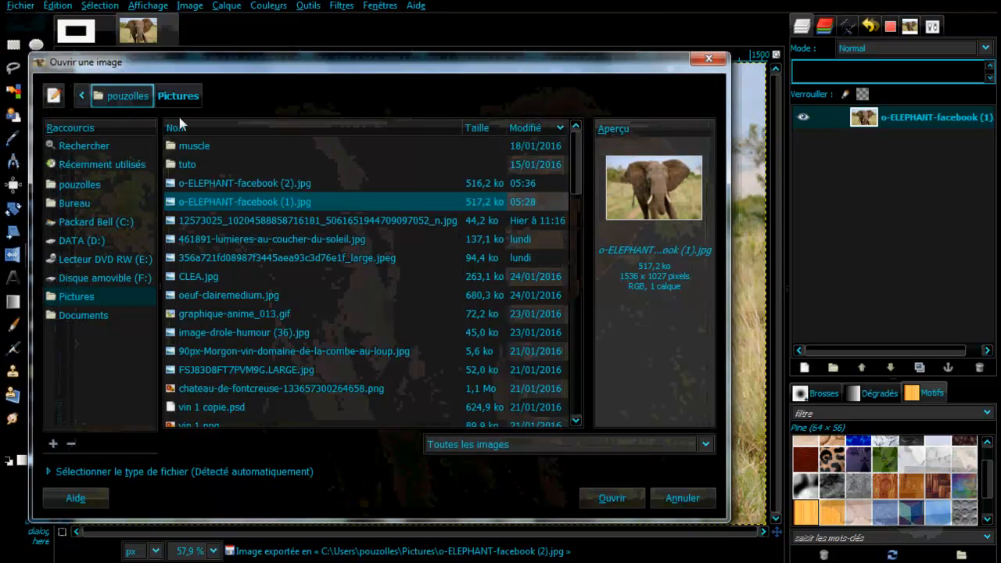
{"action": "double_click", "coordinate": [223, 202]}
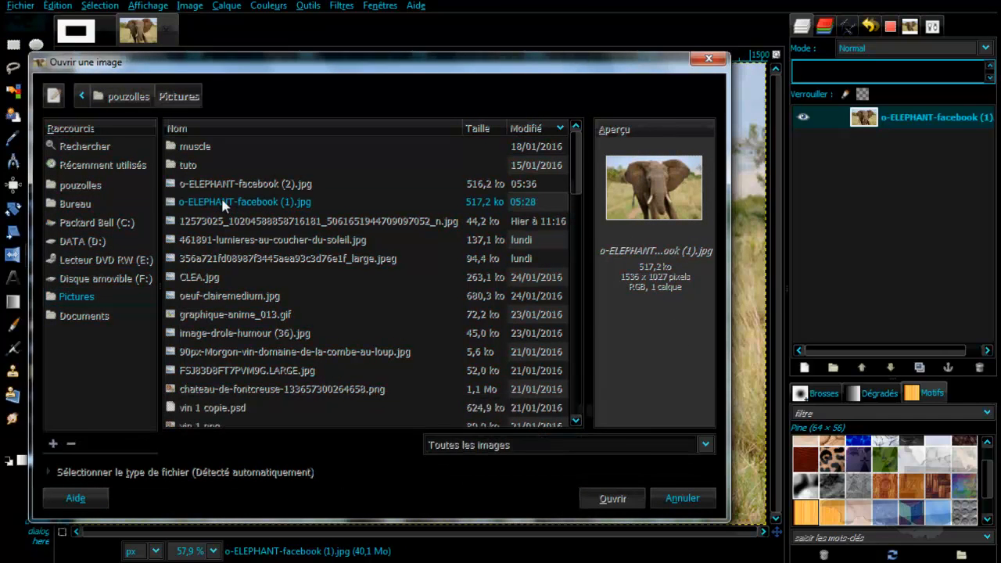
{"action": "left_click", "coordinate": [545, 448]}
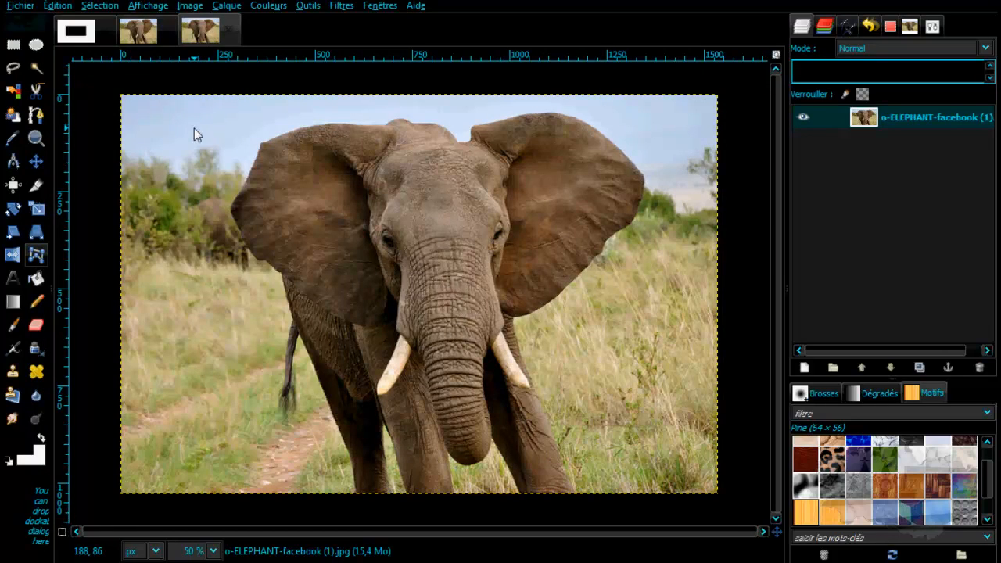
- Copy the newly opened elephant photo and paste it into the first elephant image as a new layer
{"action": "right_click", "coordinate": [176, 137]}
{"action": "mouse_move", "coordinate": [228, 173]}
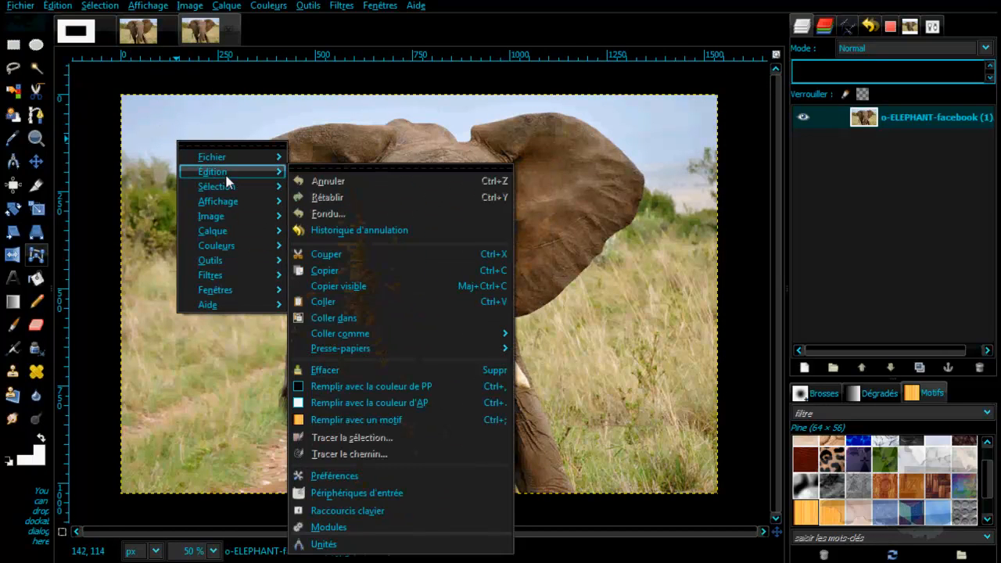
{"action": "left_click", "coordinate": [324, 270]}
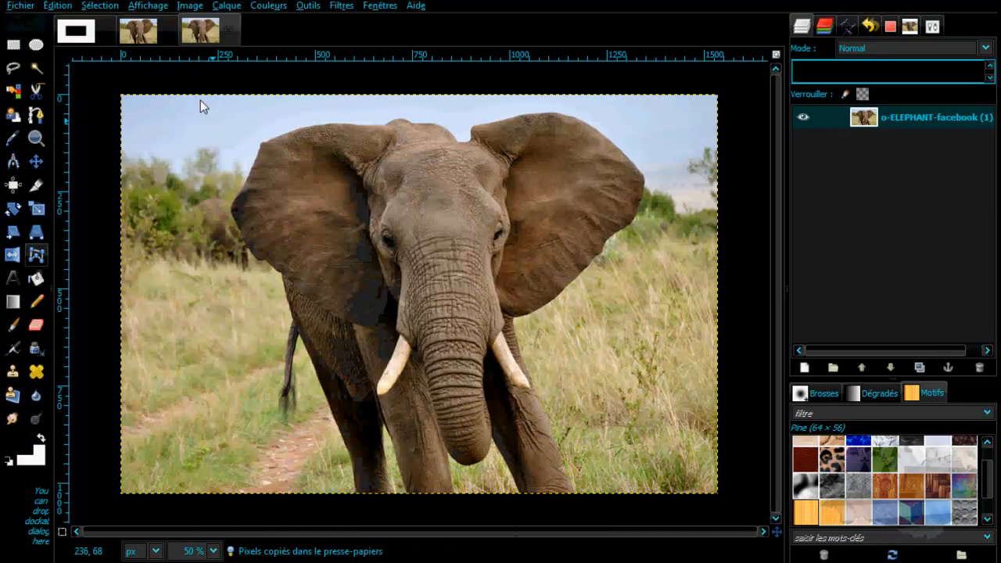
{"action": "left_click", "coordinate": [142, 30]}
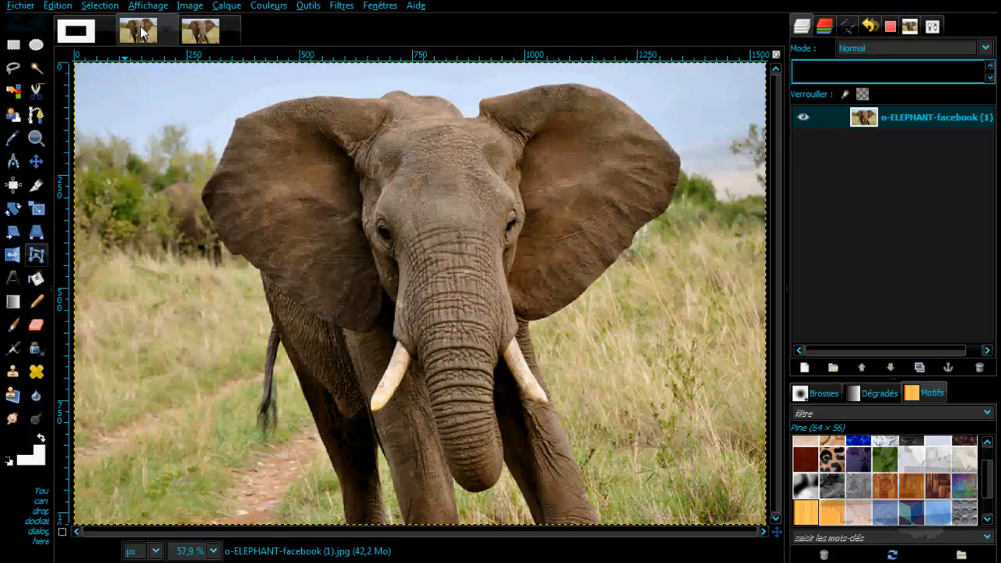
{"action": "right_click", "coordinate": [164, 152]}
{"action": "mouse_move", "coordinate": [206, 173]}
{"action": "mouse_move", "coordinate": [222, 188]}
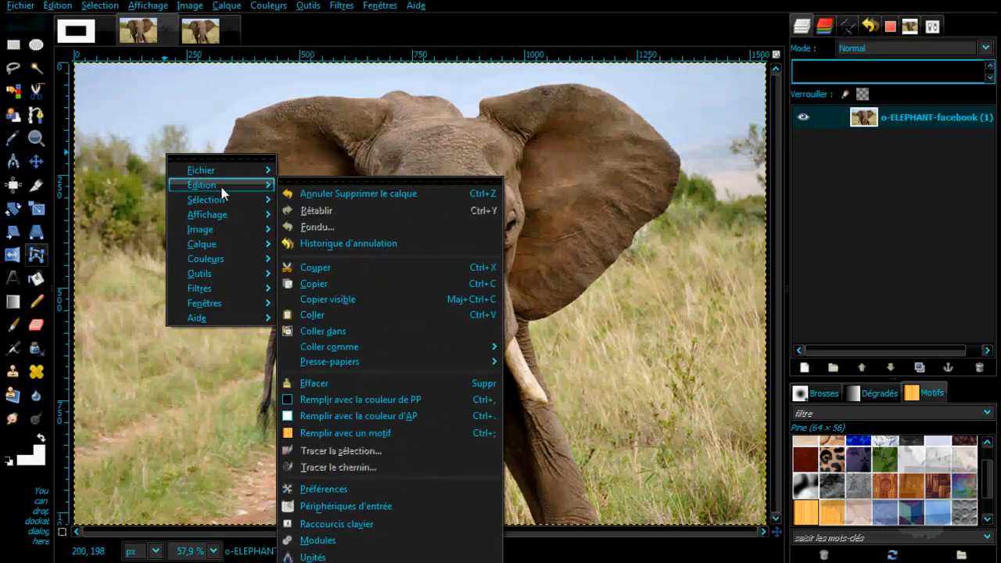
{"action": "left_click", "coordinate": [335, 316]}
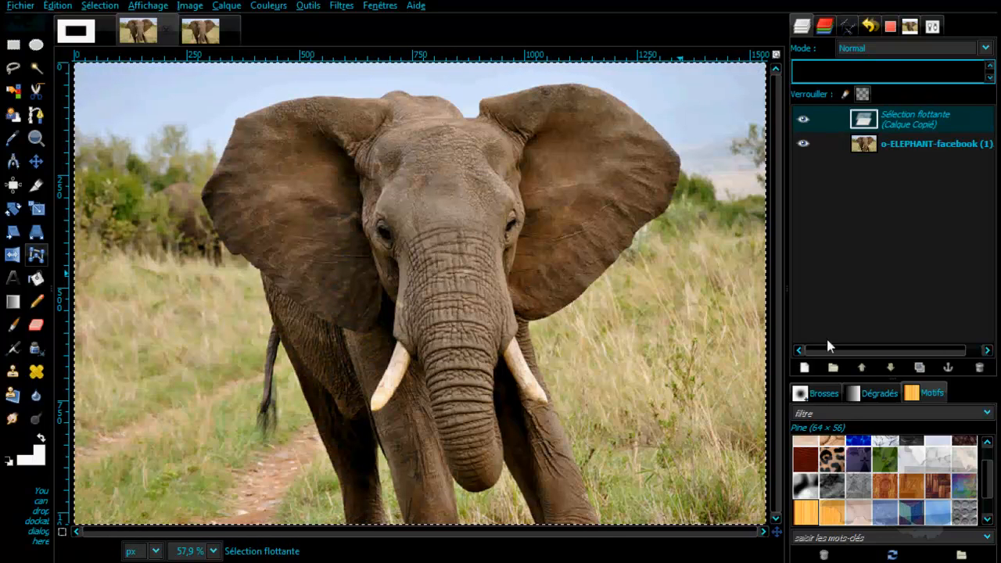
{"action": "left_click", "coordinate": [804, 367]}
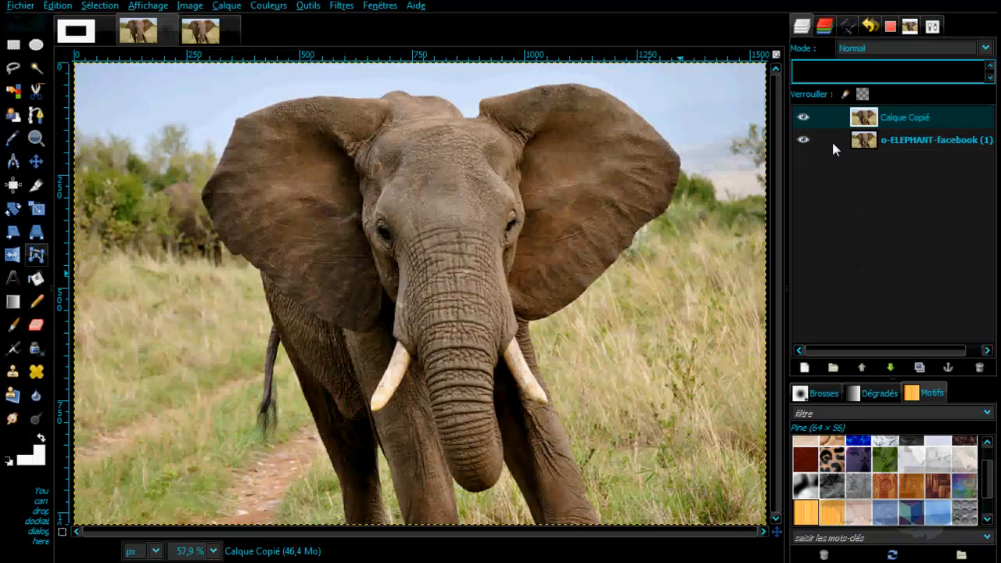
- On the pasted layer, place cage points from the ear's upper inner corner straight across to its outer tip and down its lower edge
{"action": "left_click", "coordinate": [804, 117]}
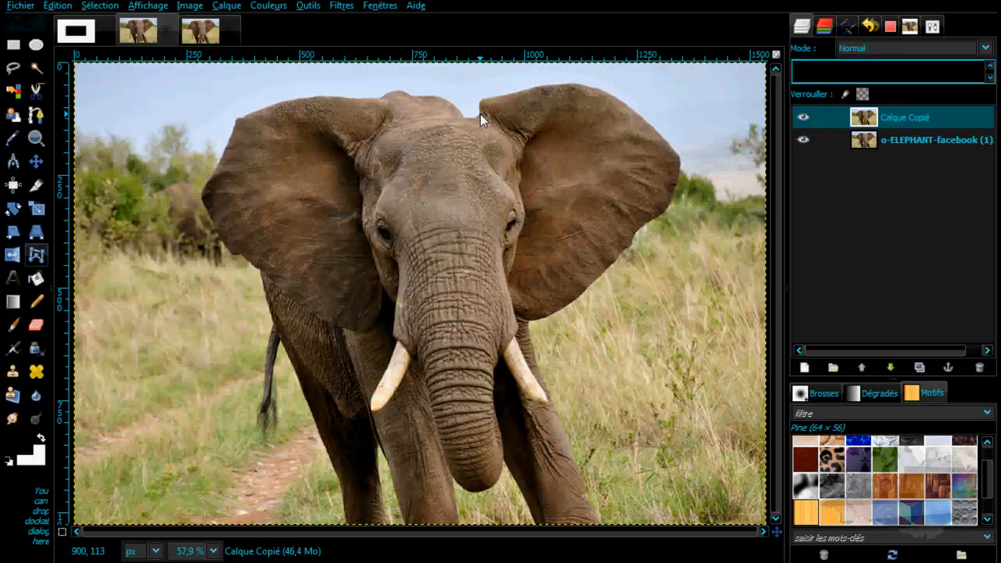
{"action": "left_click_drag", "start_coordinate": [480, 115], "coordinate": [662, 219]}
{"action": "left_click", "coordinate": [662, 213]}
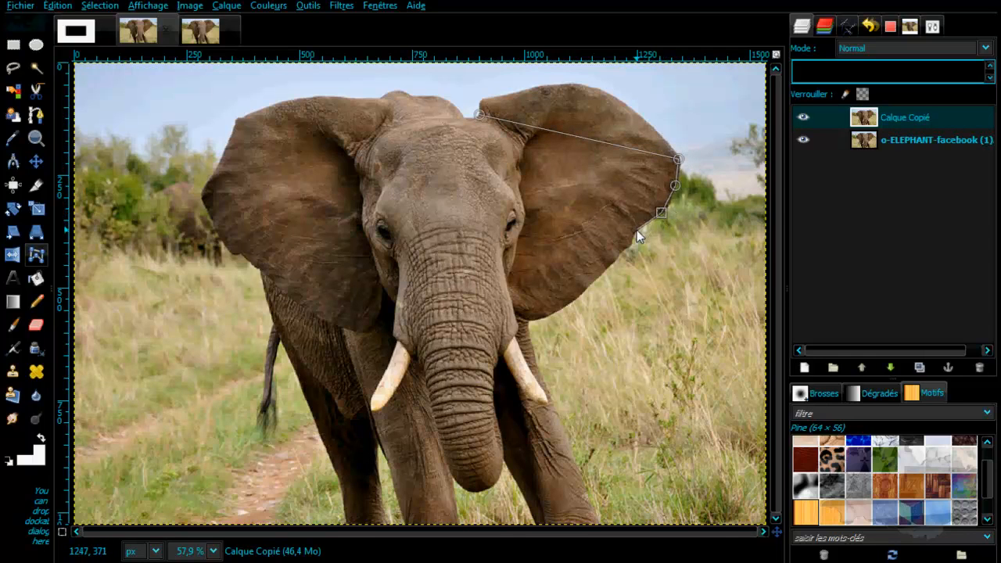
{"action": "left_click", "coordinate": [637, 231]}
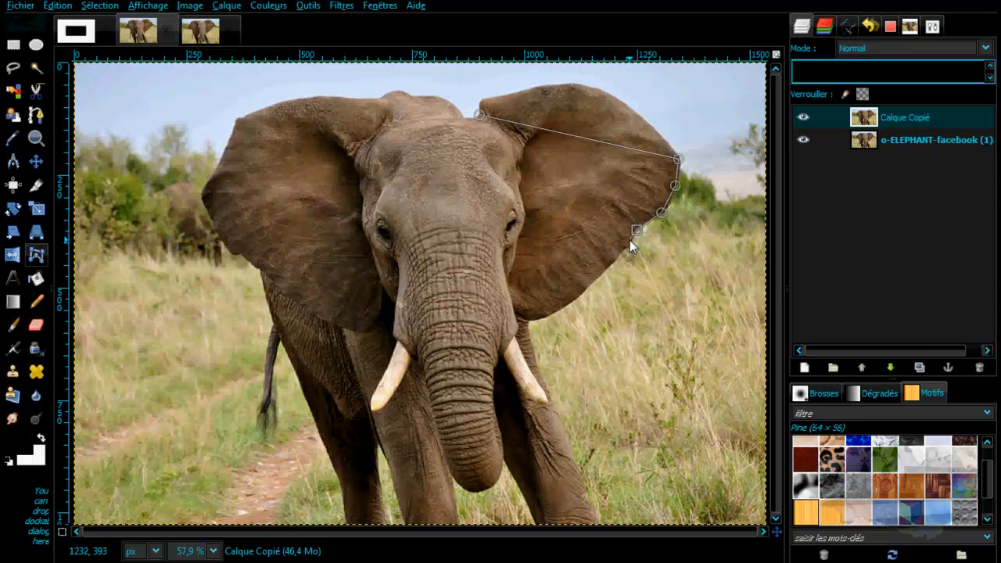
{"action": "left_click", "coordinate": [584, 290]}
{"action": "left_click", "coordinate": [540, 318]}
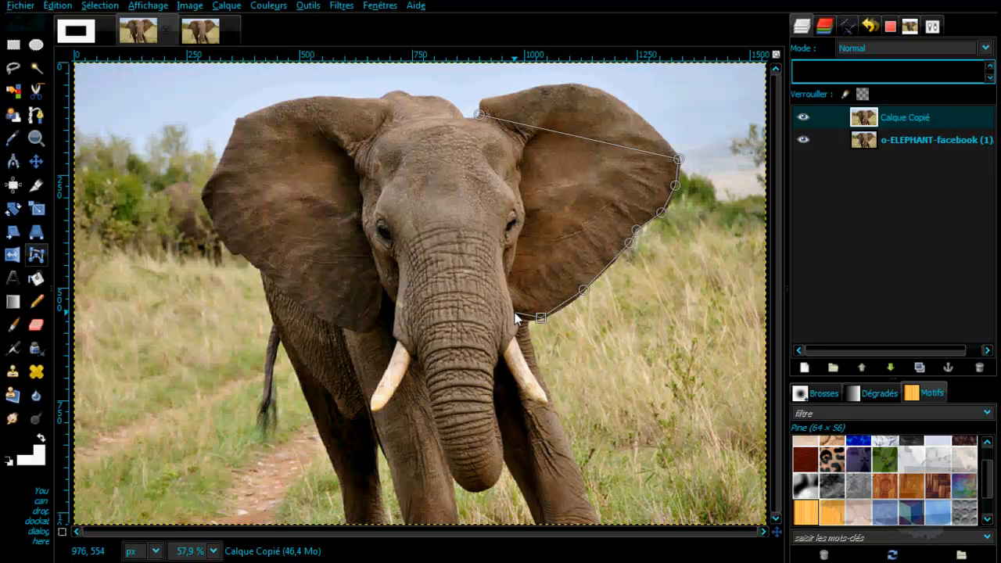
- Continue the cage from the ear's lowest point up along the elephant's head and close it at the first point
{"action": "left_click", "coordinate": [516, 312]}
{"action": "left_click", "coordinate": [507, 280]}
{"action": "left_click", "coordinate": [513, 260]}
{"action": "left_click", "coordinate": [523, 227]}
{"action": "left_click", "coordinate": [521, 198]}
{"action": "left_click", "coordinate": [519, 167]}
{"action": "left_click", "coordinate": [505, 136]}
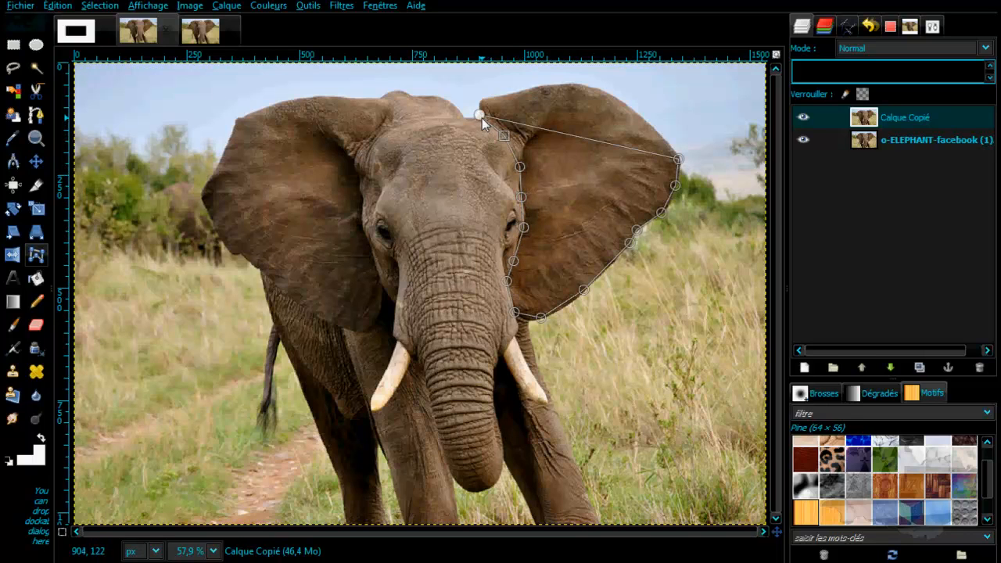
{"action": "left_click", "coordinate": [479, 116]}
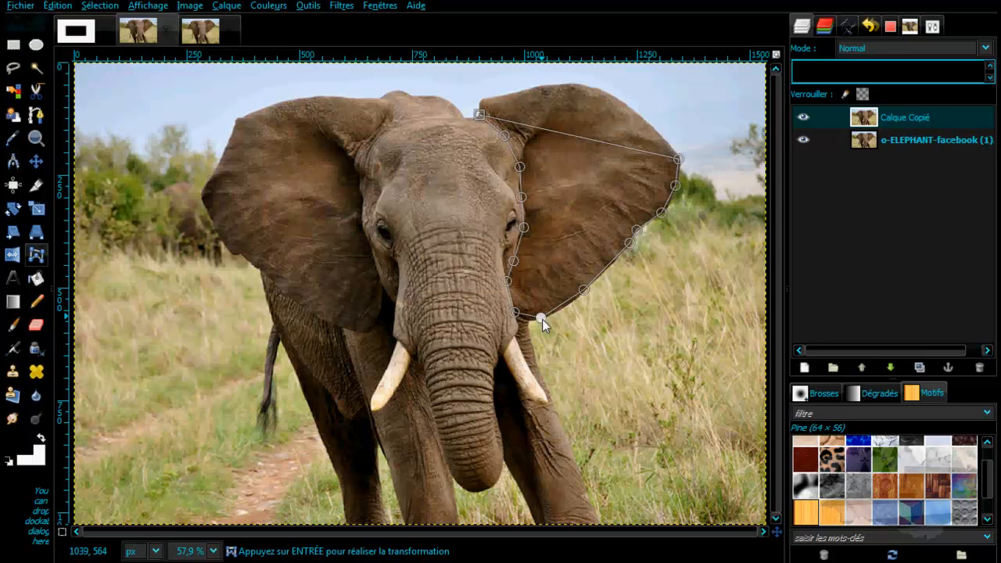
- Pull the four cage points along the ear's lower edge outward and down, away from the elephant's head, to enlarge that part of the ear
{"action": "left_click_drag", "start_coordinate": [541, 319], "coordinate": [548, 341]}
{"action": "left_click_drag", "start_coordinate": [585, 289], "coordinate": [624, 313]}
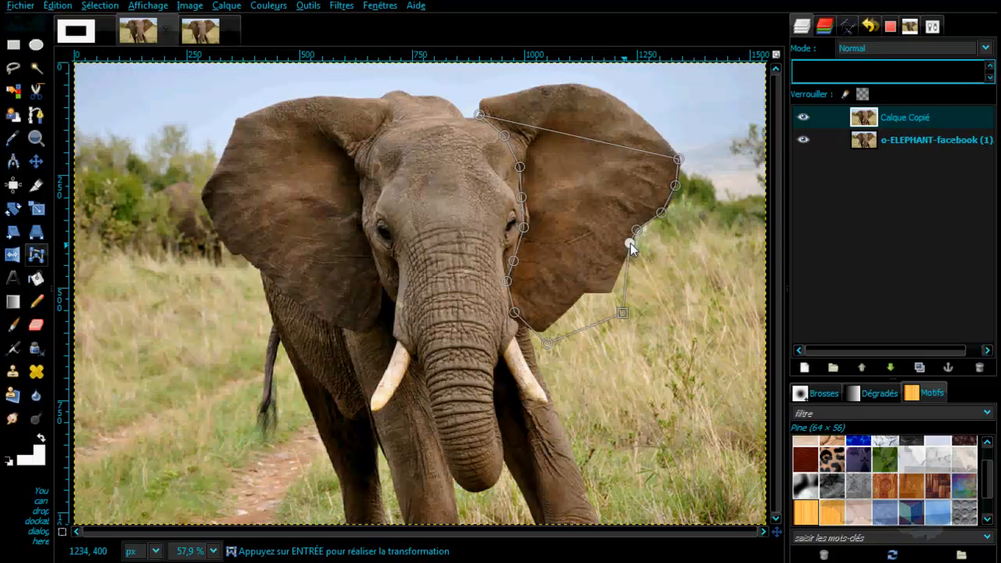
{"action": "left_click_drag", "start_coordinate": [630, 246], "coordinate": [669, 271]}
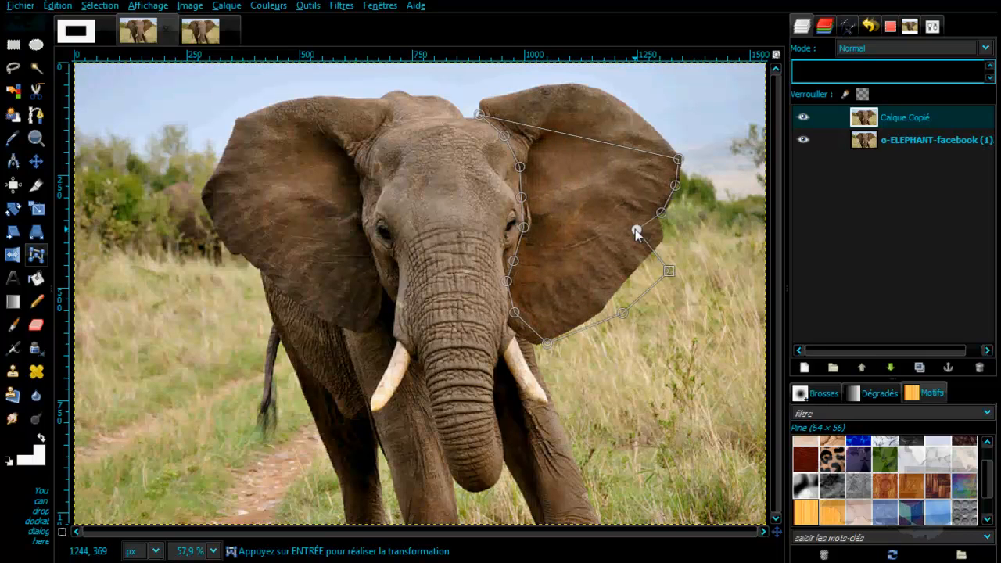
{"action": "left_click_drag", "start_coordinate": [669, 270], "coordinate": [691, 237]}
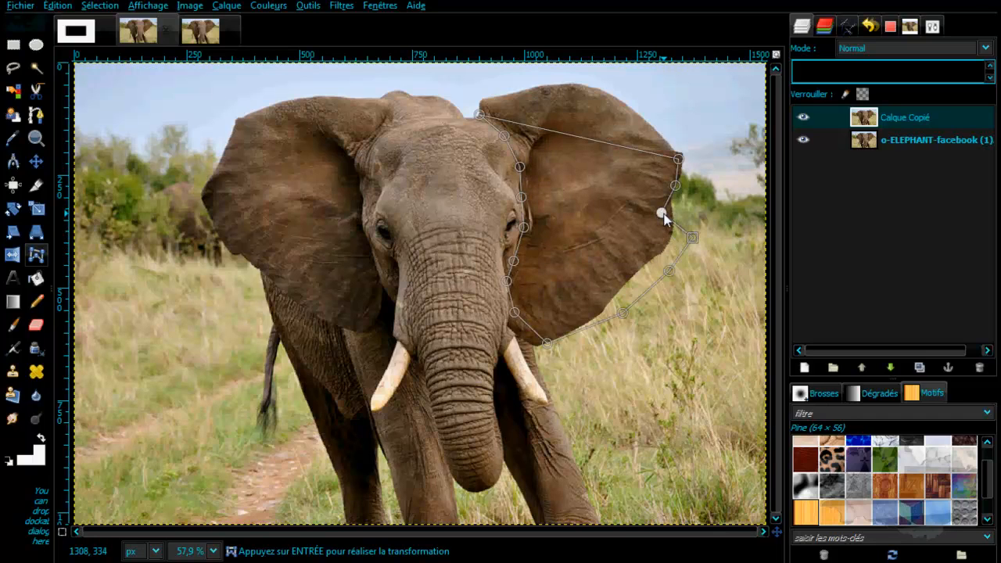
- Pull the cage points below the ear's outer tip outward, raise the tip point level with the first cage point, and apply the cage transform
{"action": "left_click_drag", "start_coordinate": [663, 213], "coordinate": [687, 214]}
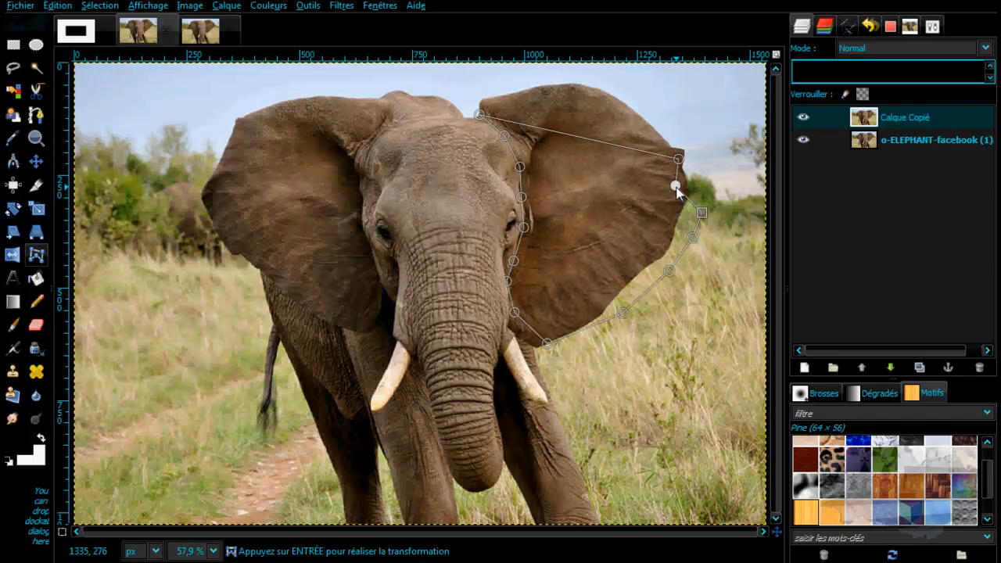
{"action": "left_click_drag", "start_coordinate": [676, 186], "coordinate": [709, 178]}
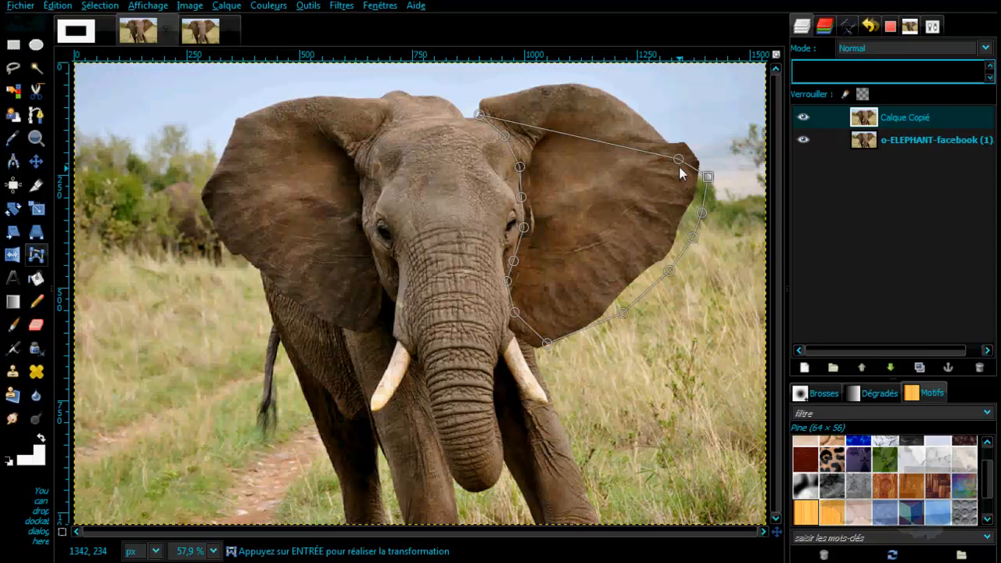
{"action": "left_click_drag", "start_coordinate": [678, 160], "coordinate": [680, 115]}
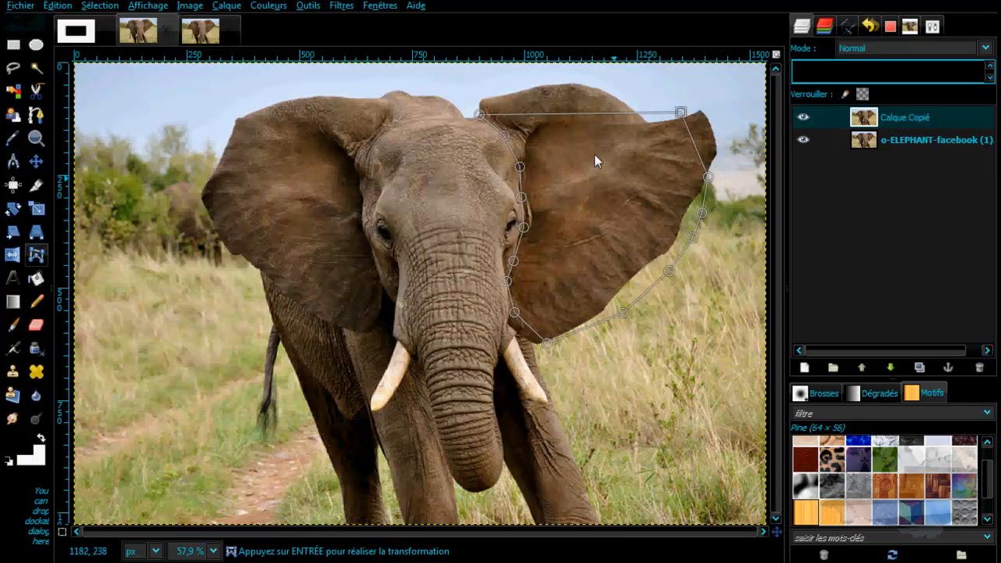
{"action": "key", "text": "Return"}
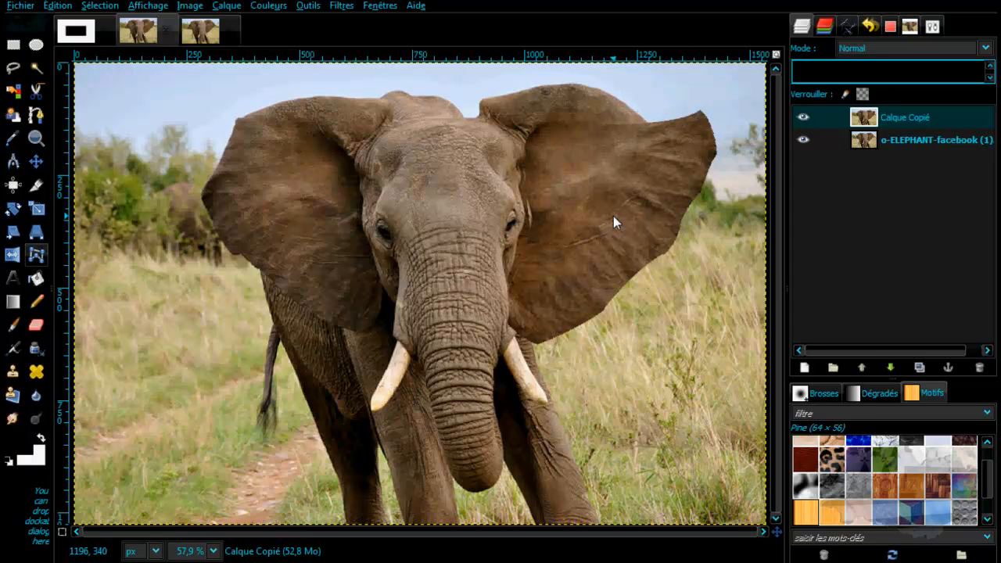
- Toggle the visibility of the Calque Copié layer repeatedly to compare the enlarged ear with the original photo
{"action": "left_click", "coordinate": [804, 118]}
{"action": "left_click", "coordinate": [803, 119]}
{"action": "left_click", "coordinate": [803, 121]}
{"action": "left_click", "coordinate": [802, 122]}
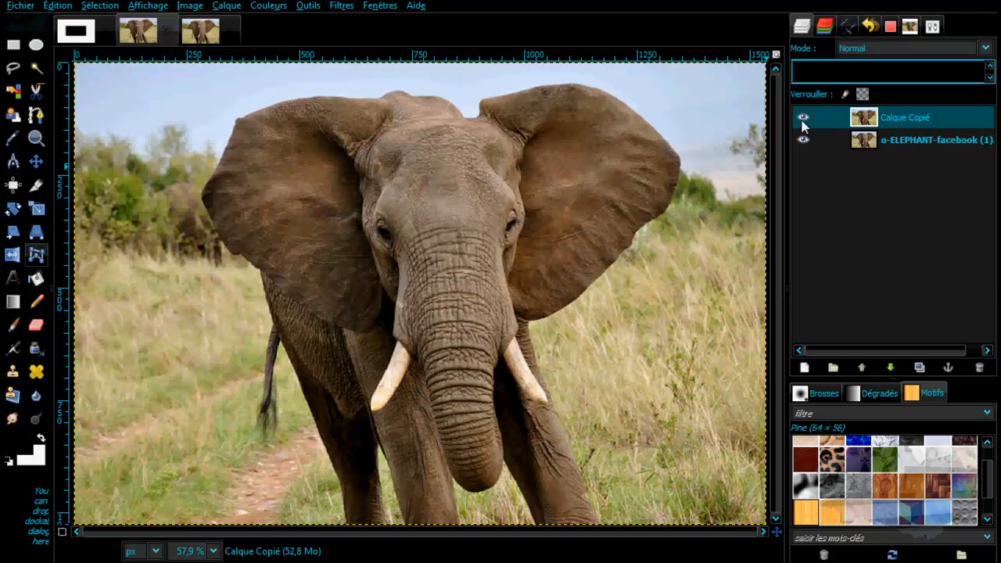
{"action": "left_click", "coordinate": [802, 121]}
{"action": "left_click", "coordinate": [802, 122]}
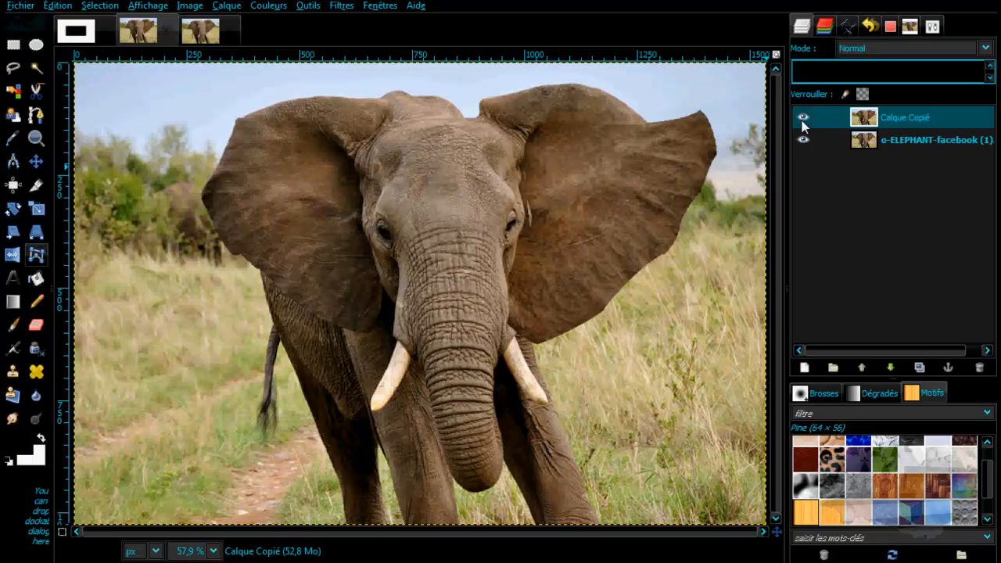
{"action": "left_click", "coordinate": [803, 122]}
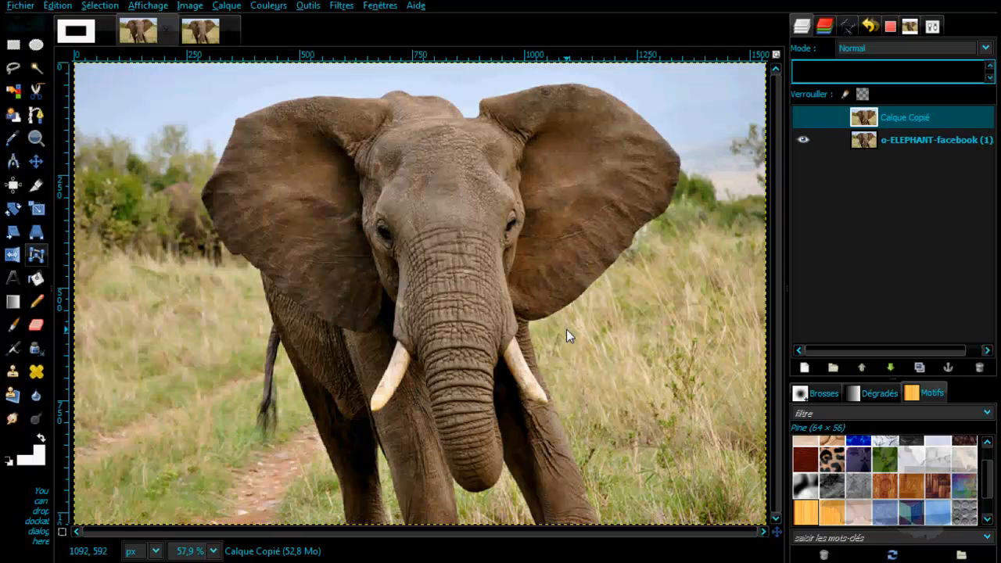
{"action": "left_click", "coordinate": [802, 117]}
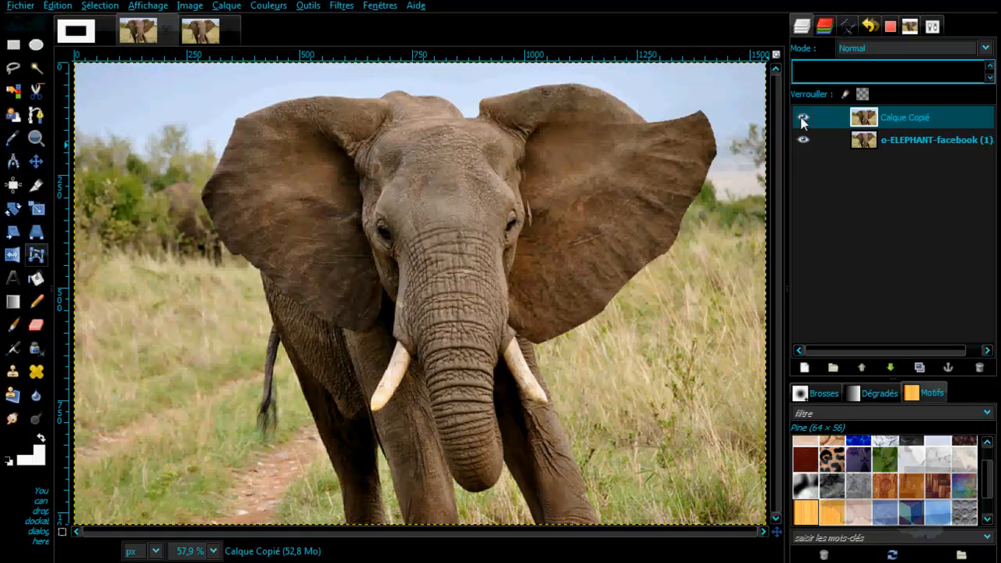
{"action": "left_click", "coordinate": [802, 117]}
{"action": "left_click", "coordinate": [802, 117]}
{"action": "left_click", "coordinate": [802, 117]}
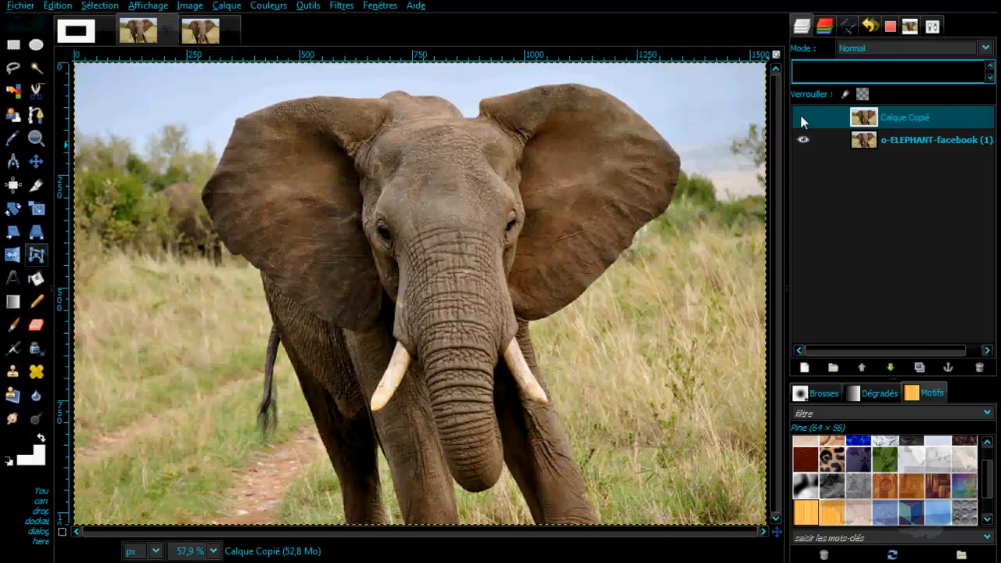
{"action": "left_click", "coordinate": [802, 118]}
{"action": "left_click", "coordinate": [802, 118]}
{"action": "left_click", "coordinate": [802, 117]}
{"action": "left_click", "coordinate": [802, 117]}
{"action": "left_click", "coordinate": [802, 117]}
{"action": "left_click", "coordinate": [802, 117]}
{"action": "left_click", "coordinate": [803, 117]}
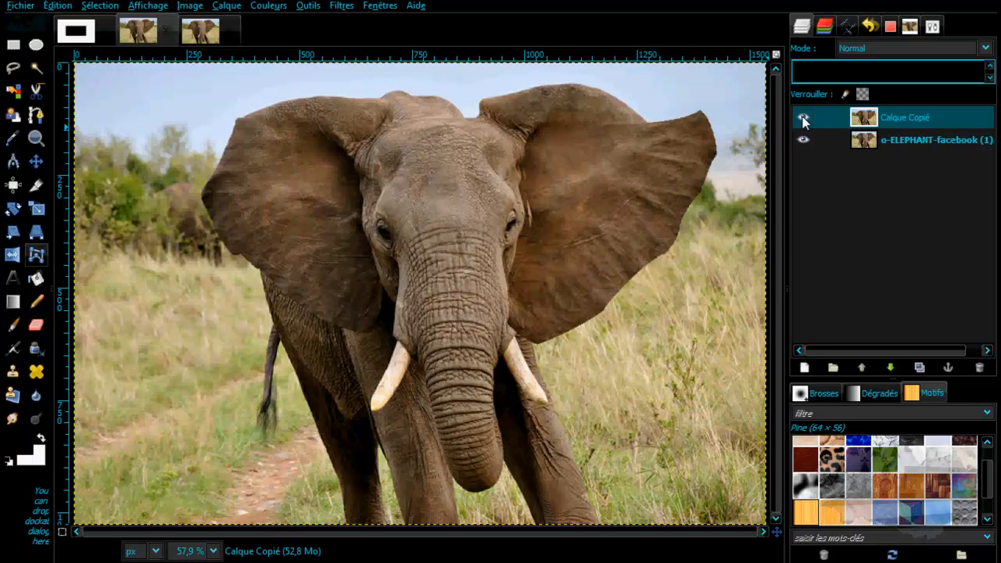
{"action": "left_click", "coordinate": [803, 116]}
{"action": "left_click", "coordinate": [804, 117]}
{"action": "left_click", "coordinate": [804, 118]}
{"action": "left_click", "coordinate": [804, 118]}
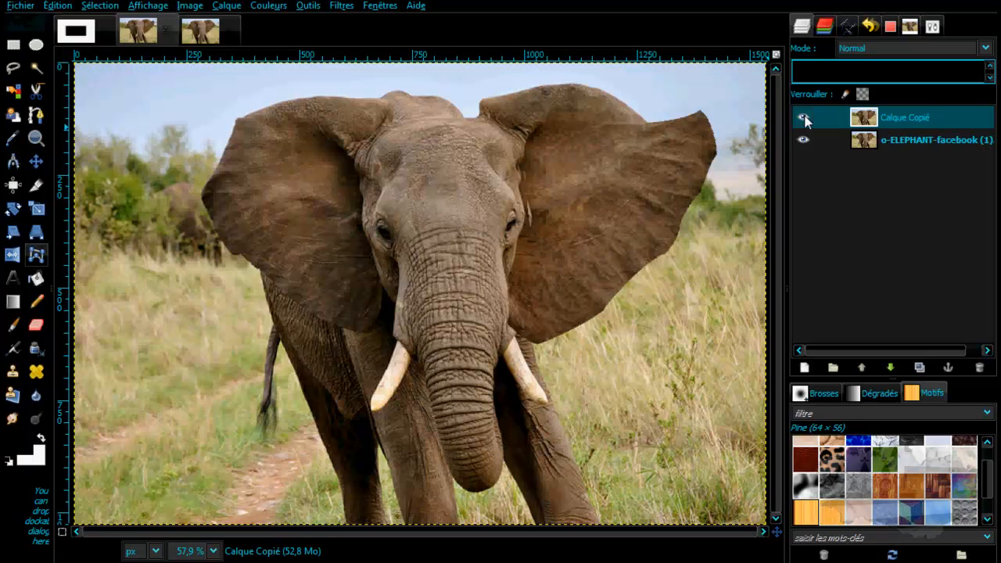
{"action": "left_click", "coordinate": [803, 118]}
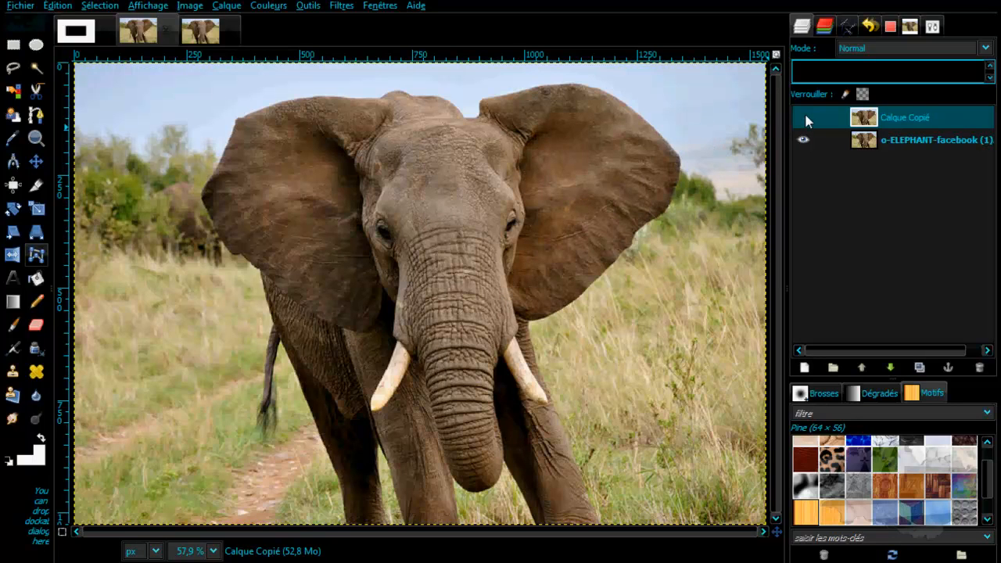